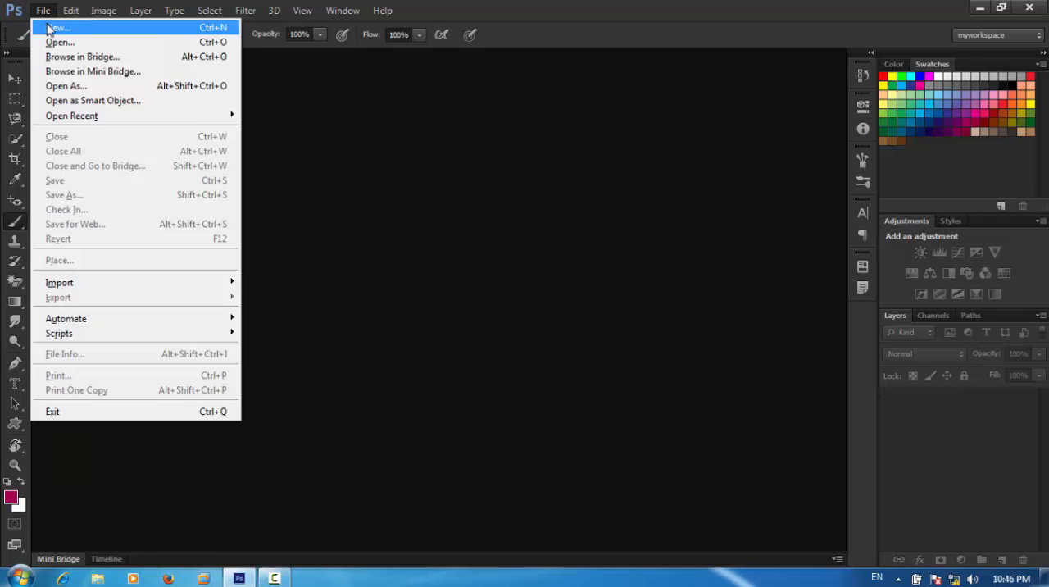
Create a new document from the Web preset at 800 x 600 pixels.
{"action": "left_click", "coordinate": [61, 28]}
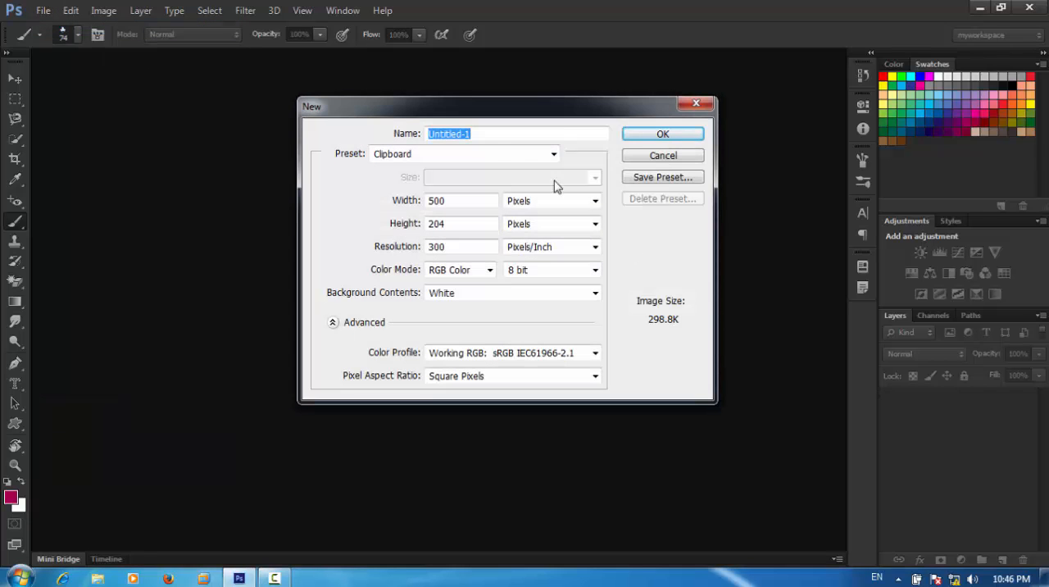
{"action": "left_click", "coordinate": [470, 155]}
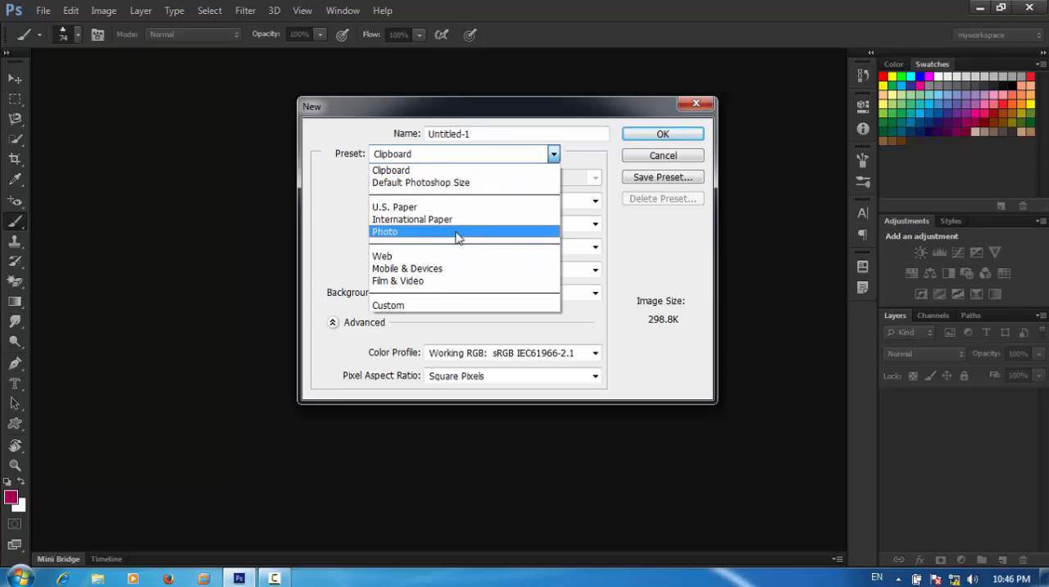
{"action": "left_click", "coordinate": [427, 256]}
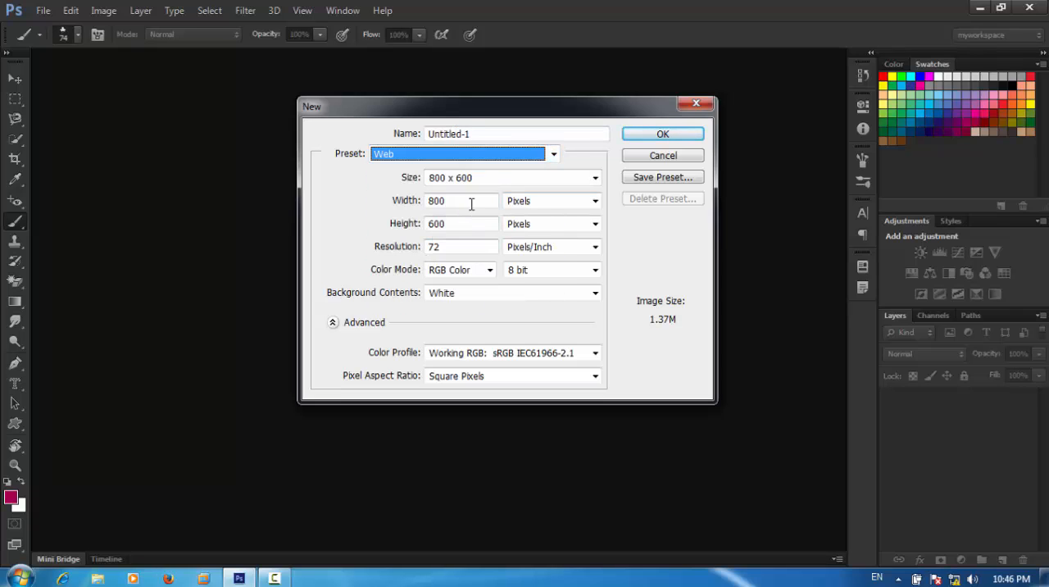
{"action": "left_click", "coordinate": [658, 136]}
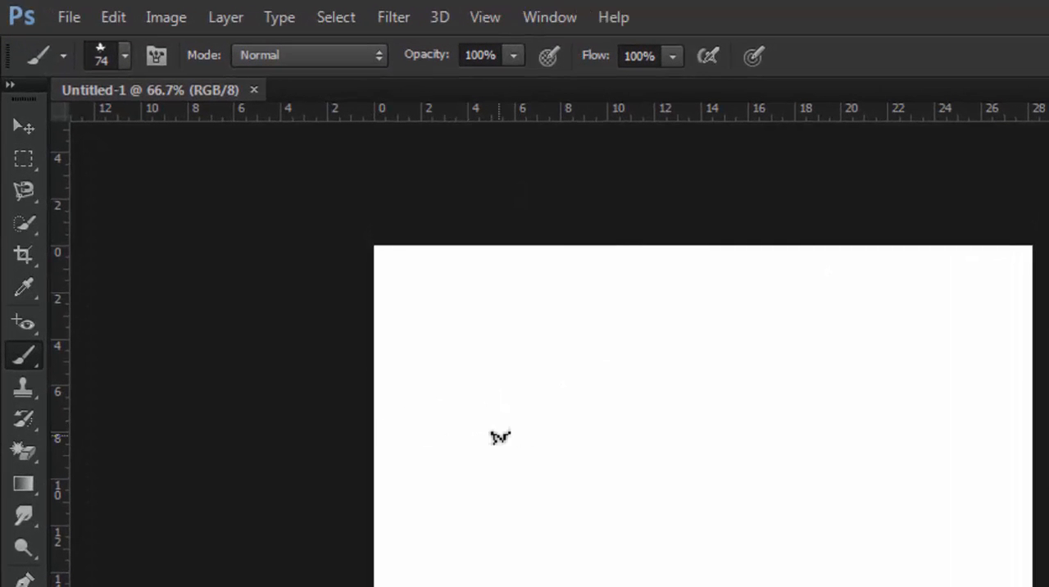
Choose the hard round brush tip for the Brush tool and set its size to 24 px.
{"action": "right_click", "coordinate": [25, 352]}
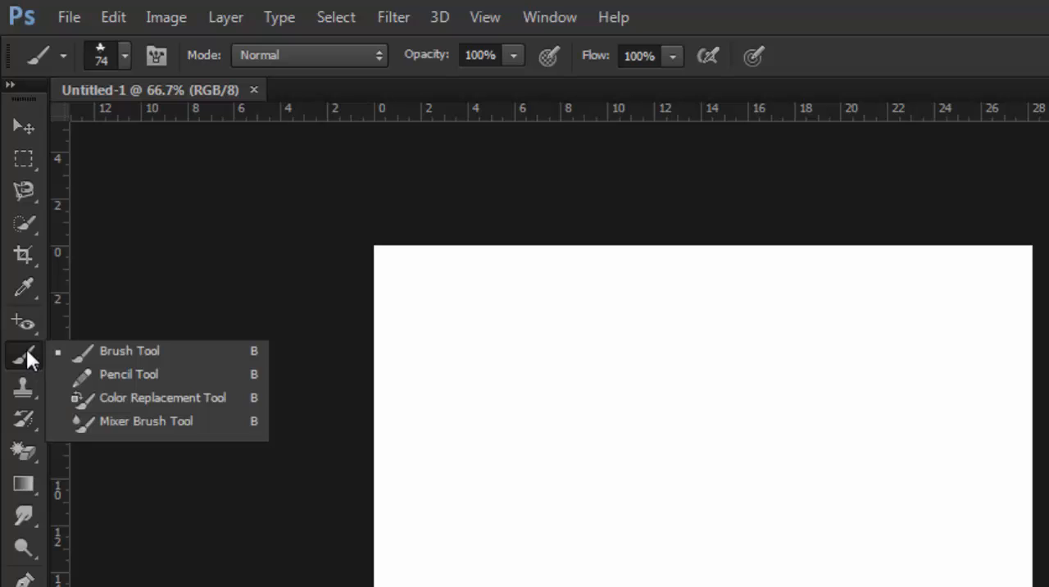
{"action": "left_click", "coordinate": [123, 55]}
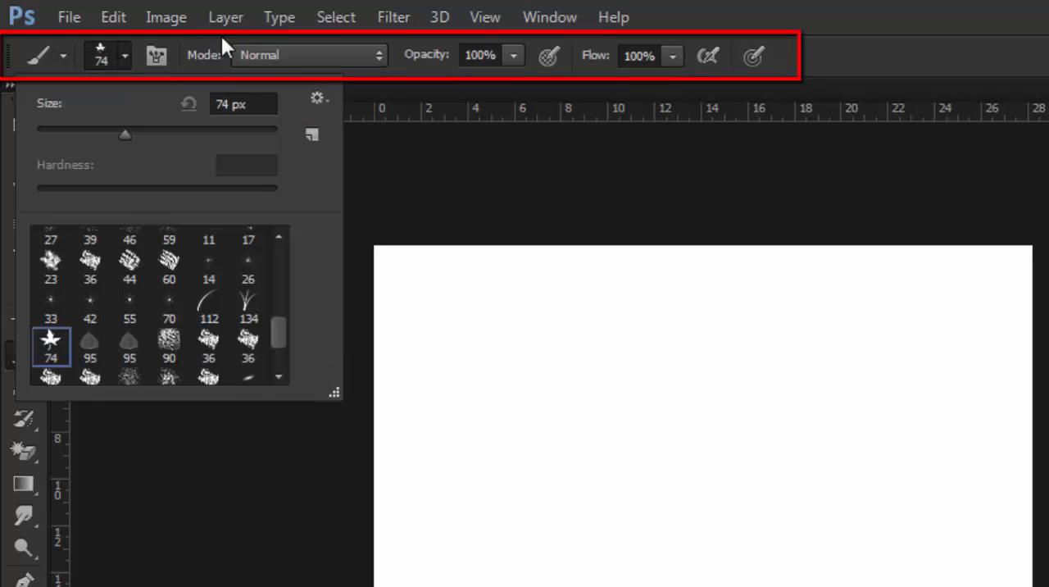
{"action": "left_click", "coordinate": [123, 56]}
{"action": "left_click", "coordinate": [121, 47]}
{"action": "scroll", "coordinate": [74, 287], "scroll_direction": "up", "scroll_amount": 5}
{"action": "scroll", "coordinate": [74, 287], "scroll_direction": "up", "scroll_amount": 4}
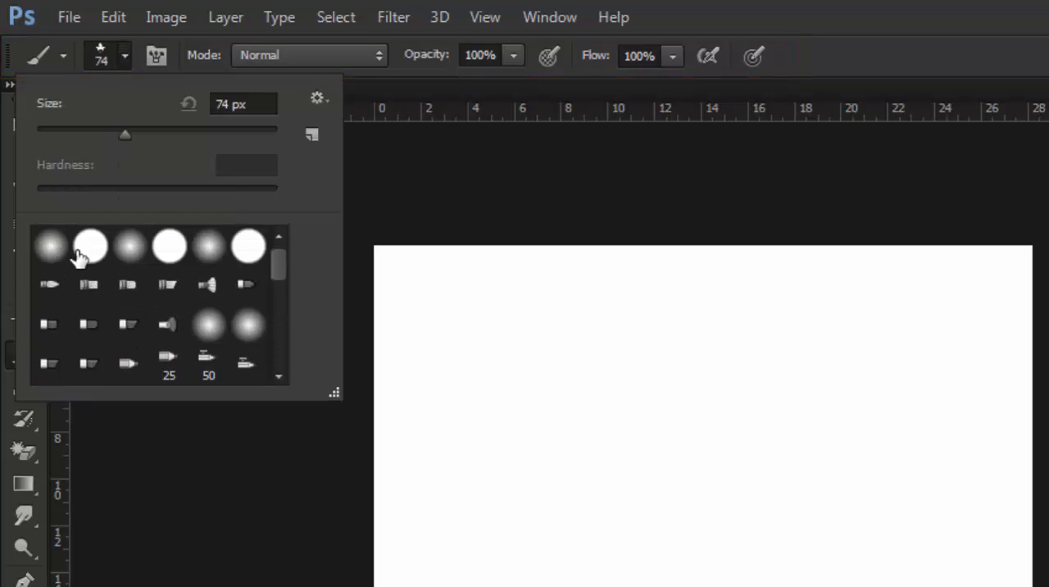
{"action": "left_click", "coordinate": [81, 256]}
{"action": "left_click_drag", "start_coordinate": [124, 133], "coordinate": [66, 136]}
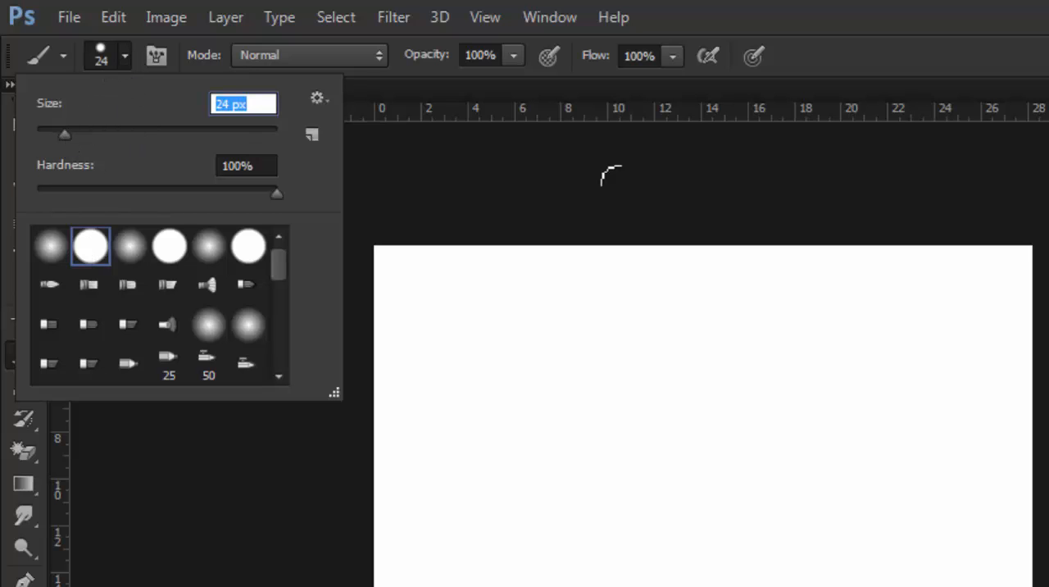
{"action": "left_click", "coordinate": [324, 55]}
{"action": "left_click", "coordinate": [324, 55]}
{"action": "left_click", "coordinate": [323, 56]}
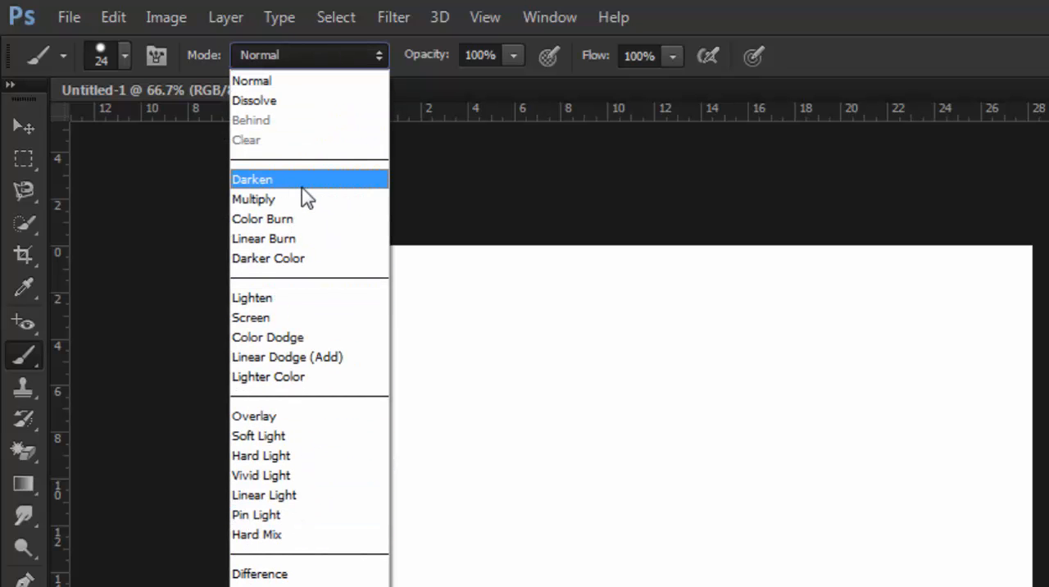
{"action": "left_click", "coordinate": [319, 58]}
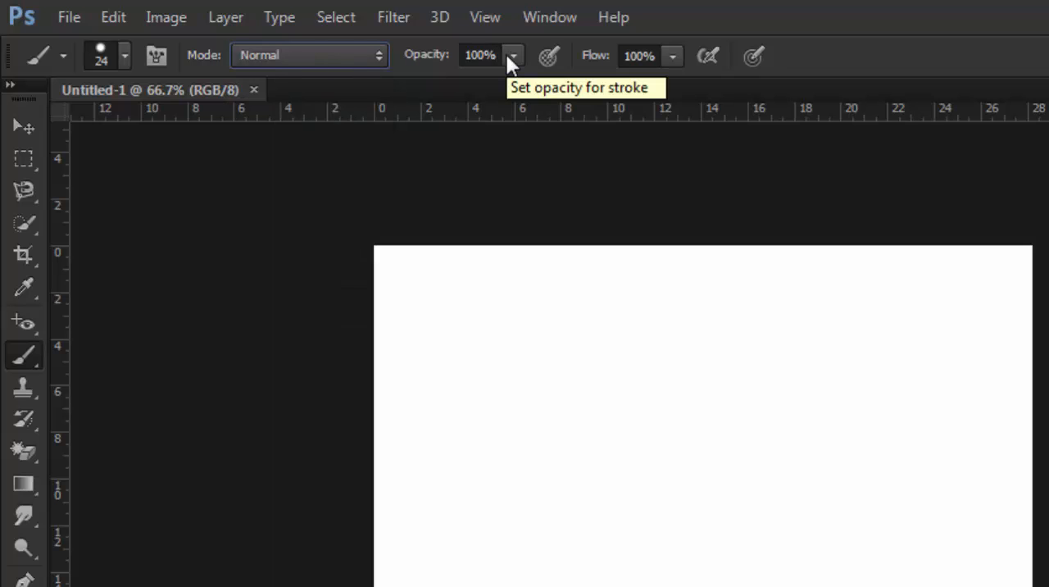
Try out the brush flow setting and paint a diagonal stroke in the canvas's upper-left area at 100% flow.
{"action": "left_click", "coordinate": [672, 57]}
{"action": "left_click_drag", "start_coordinate": [674, 81], "coordinate": [533, 93]}
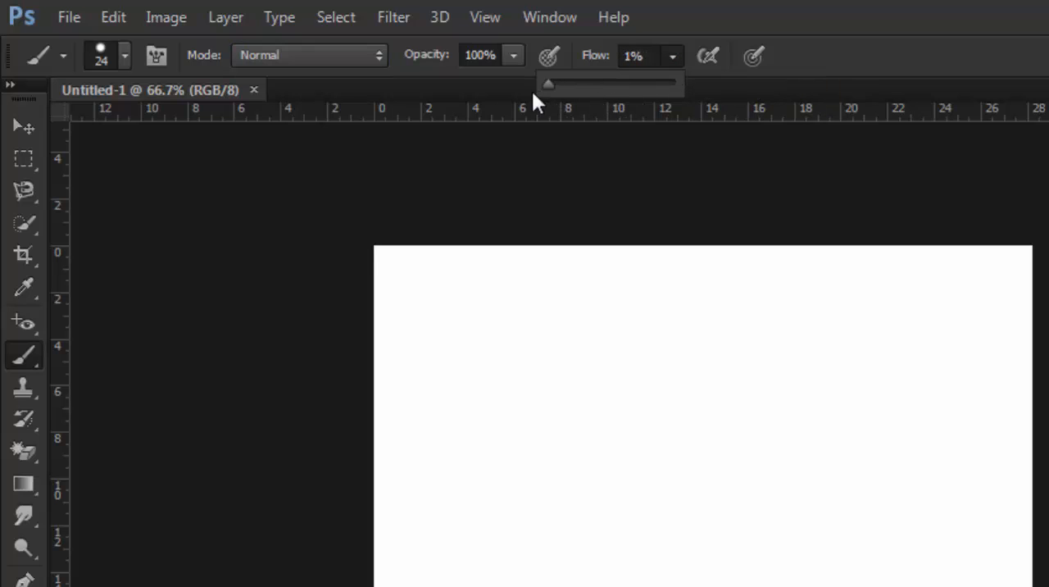
{"action": "mouse_move", "coordinate": [405, 413]}
{"action": "left_mouse_down"}
{"action": "mouse_move", "coordinate": [620, 273]}
{"action": "mouse_move", "coordinate": [640, 208]}
{"action": "left_mouse_up"}
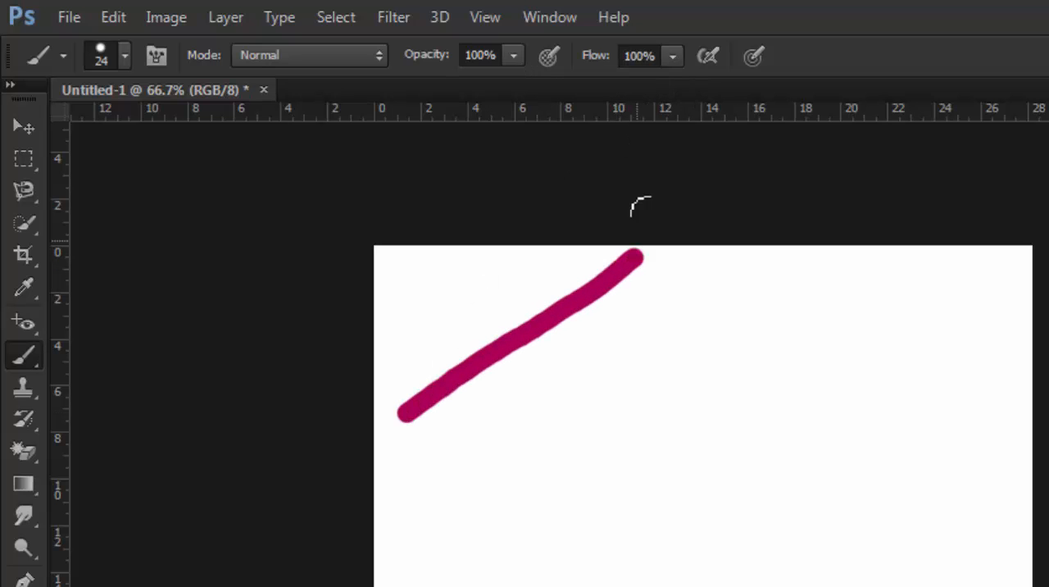
Set the brush flow to 49% and paint a second diagonal stroke below the first one.
{"action": "left_click", "coordinate": [673, 59]}
{"action": "left_click_drag", "start_coordinate": [670, 81], "coordinate": [613, 91]}
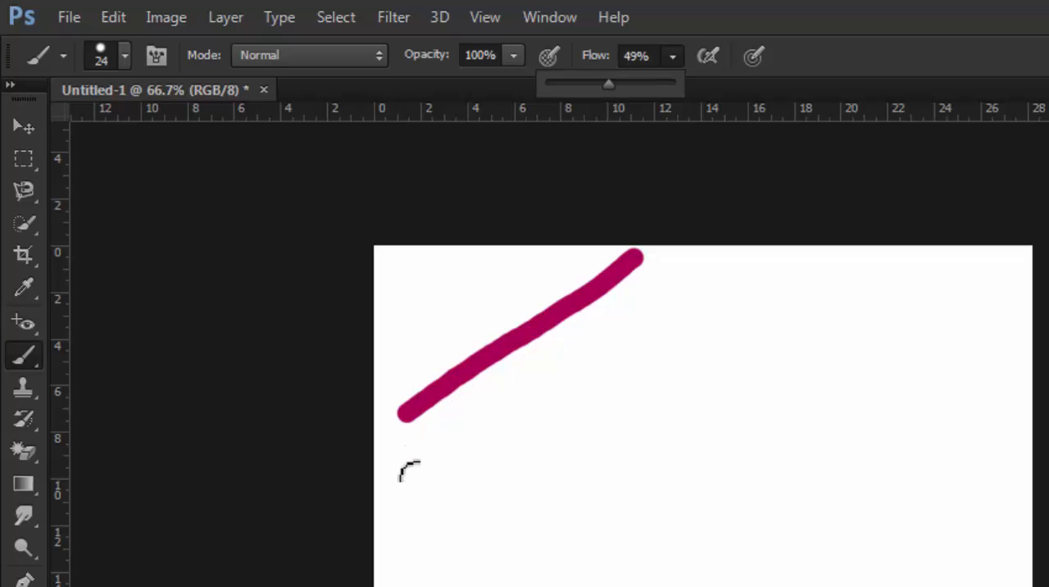
{"action": "mouse_move", "coordinate": [418, 474]}
{"action": "left_mouse_down"}
{"action": "mouse_move", "coordinate": [567, 387]}
{"action": "mouse_move", "coordinate": [748, 257]}
{"action": "left_mouse_up"}
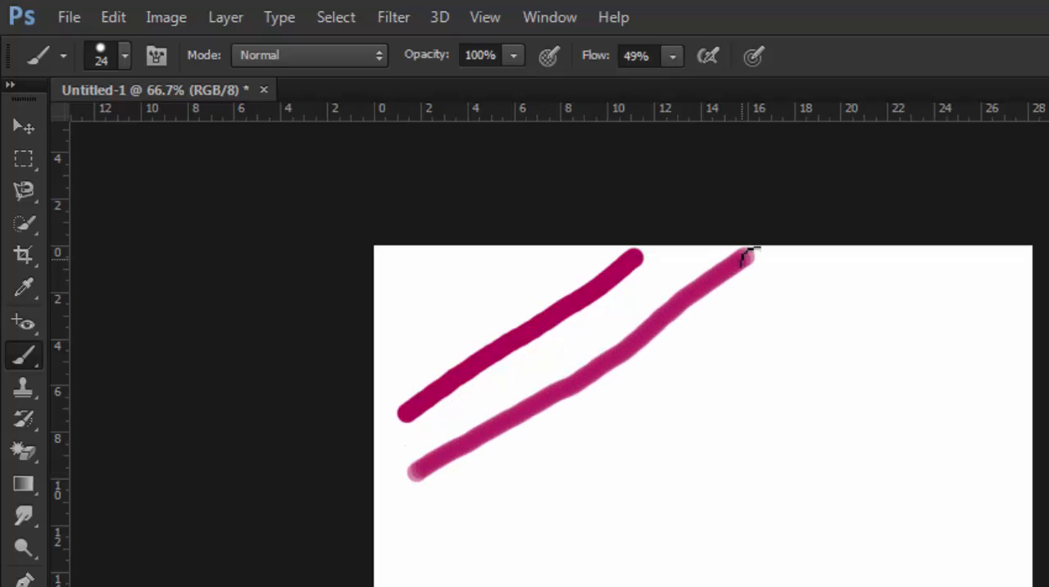
Set the brush flow to 4% and paint a third diagonal stroke below the other two.
{"action": "left_click", "coordinate": [675, 54]}
{"action": "left_click_drag", "start_coordinate": [672, 85], "coordinate": [633, 86]}
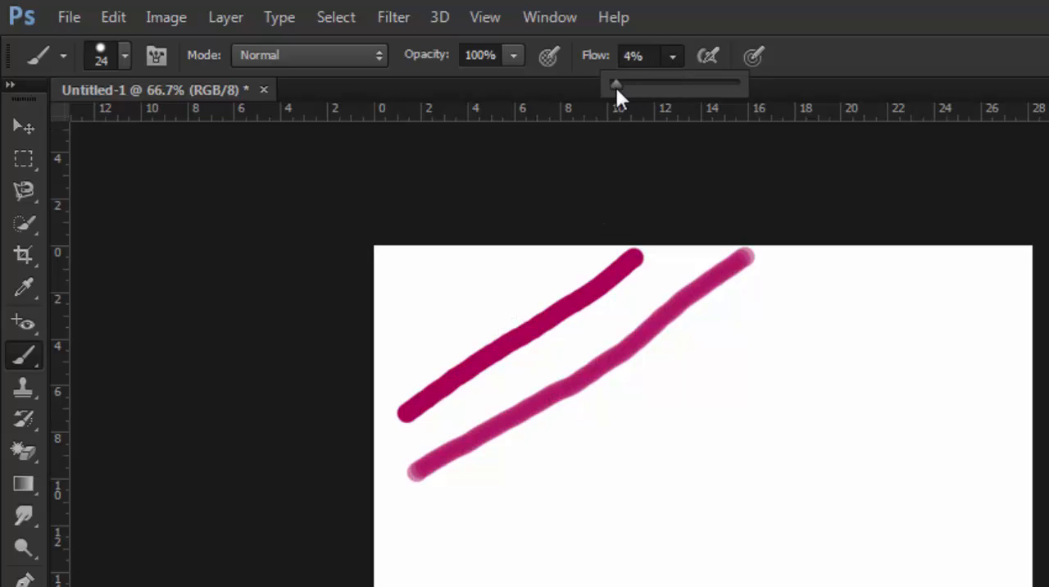
{"action": "mouse_move", "coordinate": [414, 533]}
{"action": "left_mouse_down"}
{"action": "mouse_move", "coordinate": [639, 419]}
{"action": "mouse_move", "coordinate": [796, 284]}
{"action": "left_mouse_up"}
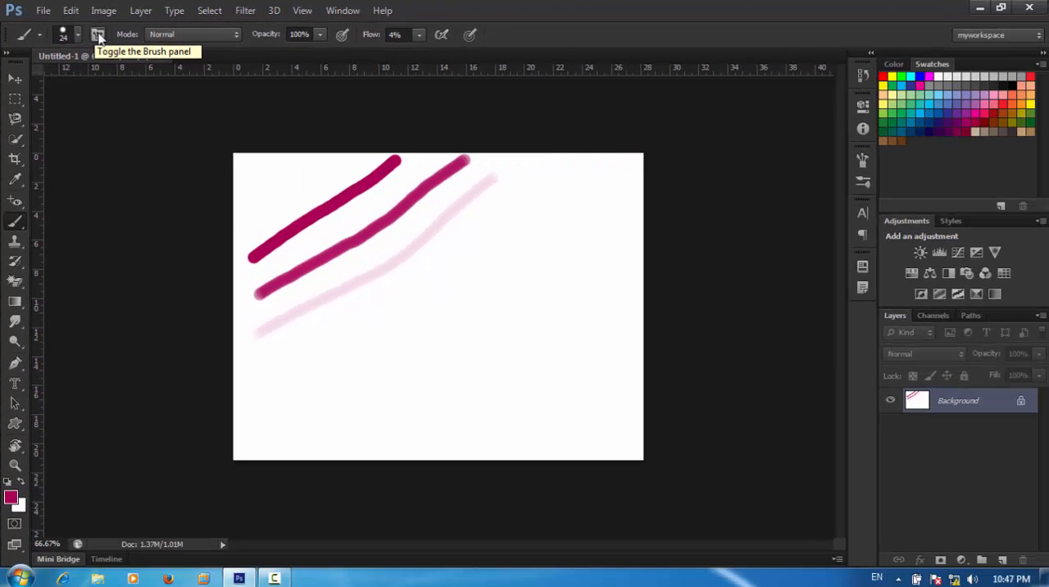
Open the detailed brush settings, look through the brush tips, and undo the three diagonal strokes.
{"action": "left_click", "coordinate": [97, 36]}
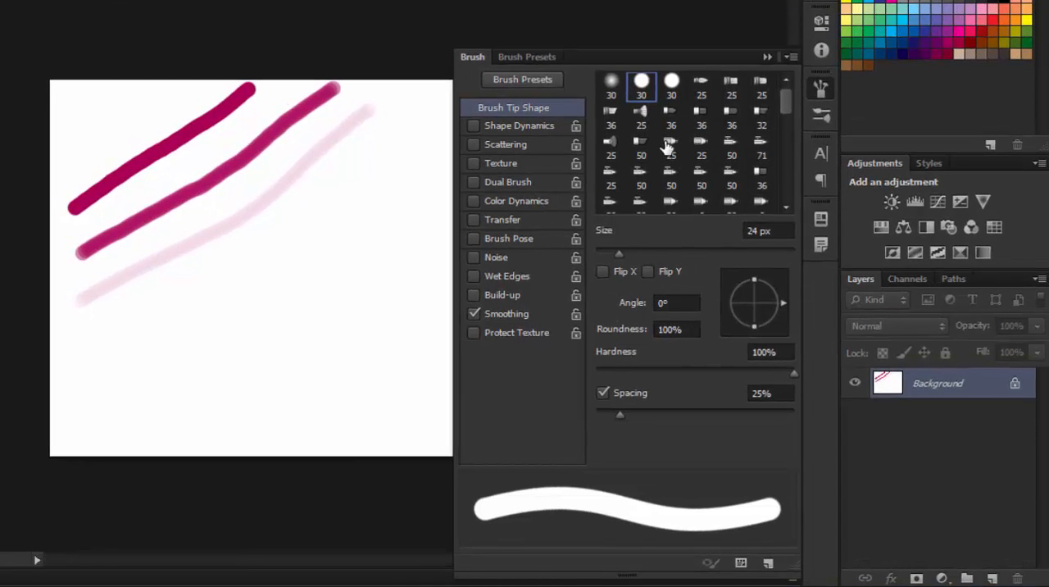
{"action": "scroll", "coordinate": [669, 145], "scroll_direction": "down", "scroll_amount": 5}
{"action": "scroll", "coordinate": [655, 181], "scroll_direction": "down", "scroll_amount": 2}
{"action": "scroll", "coordinate": [650, 185], "scroll_direction": "up", "scroll_amount": 6}
{"action": "scroll", "coordinate": [645, 185], "scroll_direction": "up", "scroll_amount": 5}
{"action": "key", "text": "ctrl+alt+z"}
{"action": "key", "text": "ctrl+alt+z"}
{"action": "key", "text": "ctrl+alt+z"}
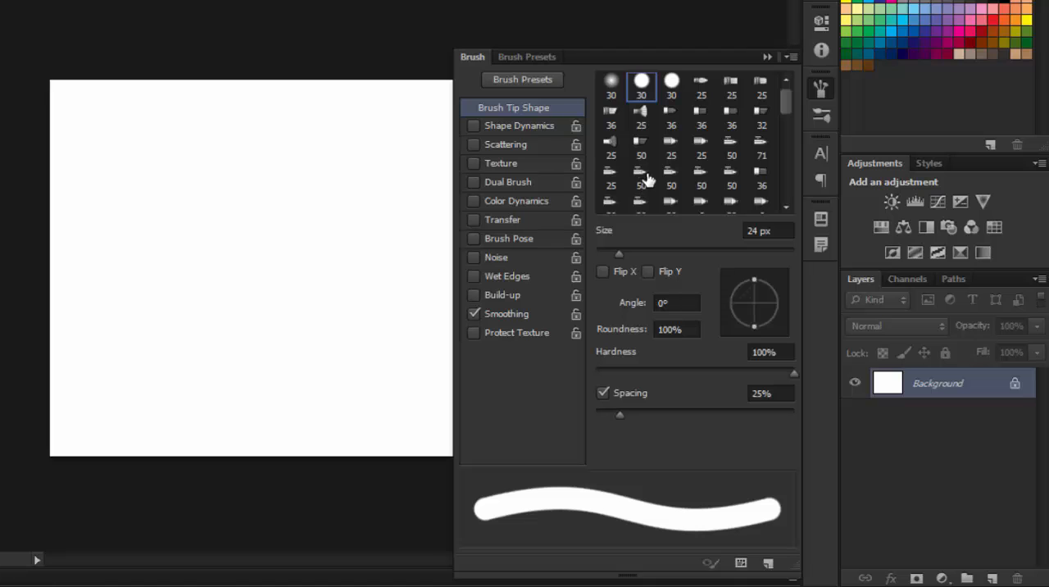
Select the 74 px maple leaf brush tip and turn off Smoothing.
{"action": "scroll", "coordinate": [659, 157], "scroll_direction": "down", "scroll_amount": 3}
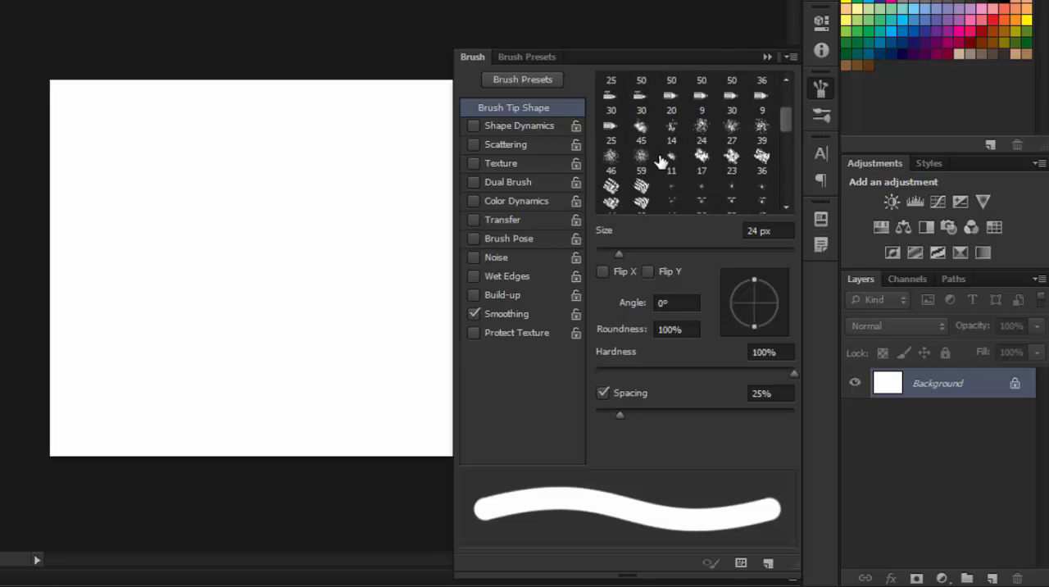
{"action": "scroll", "coordinate": [702, 175], "scroll_direction": "down", "scroll_amount": 1}
{"action": "left_click", "coordinate": [729, 176]}
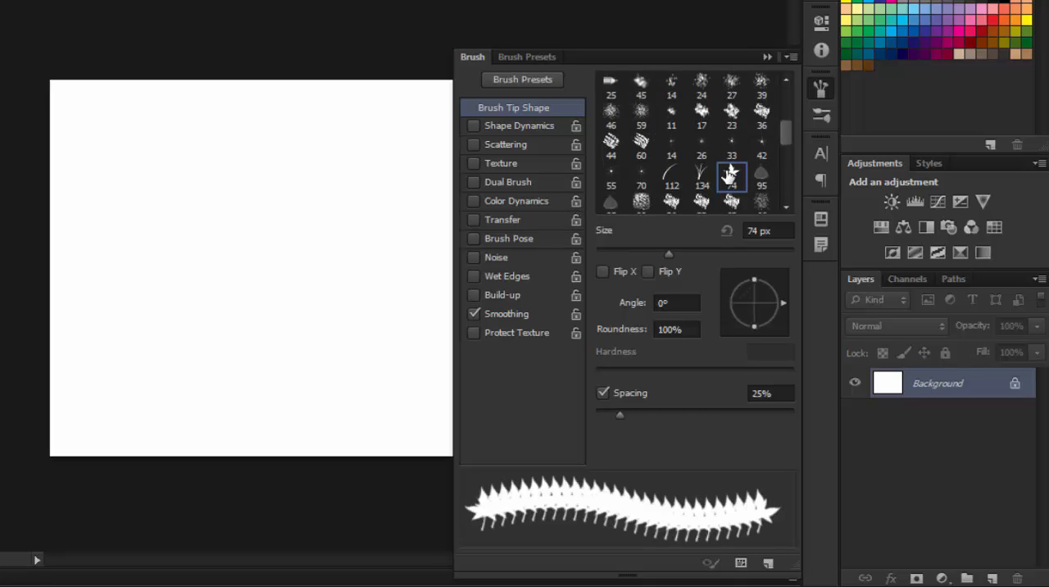
{"action": "left_click", "coordinate": [473, 314]}
Paint curved test strokes on the canvas with the maple leaf brush and undo them.
{"action": "mouse_move", "coordinate": [90, 368]}
{"action": "left_mouse_down"}
{"action": "mouse_move", "coordinate": [107, 319]}
{"action": "mouse_move", "coordinate": [169, 251]}
{"action": "mouse_move", "coordinate": [246, 244]}
{"action": "left_mouse_up"}
{"action": "left_click", "coordinate": [311, 206]}
{"action": "left_click_drag", "start_coordinate": [254, 150], "coordinate": [181, 144]}
{"action": "key", "text": "ctrl+z"}
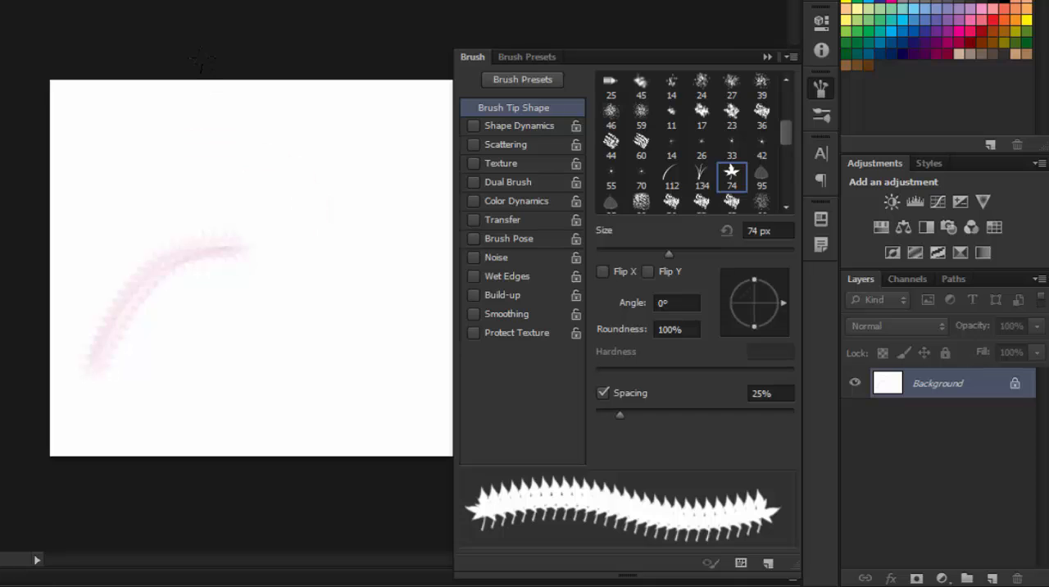
{"action": "key", "text": "ctrl+alt+z"}
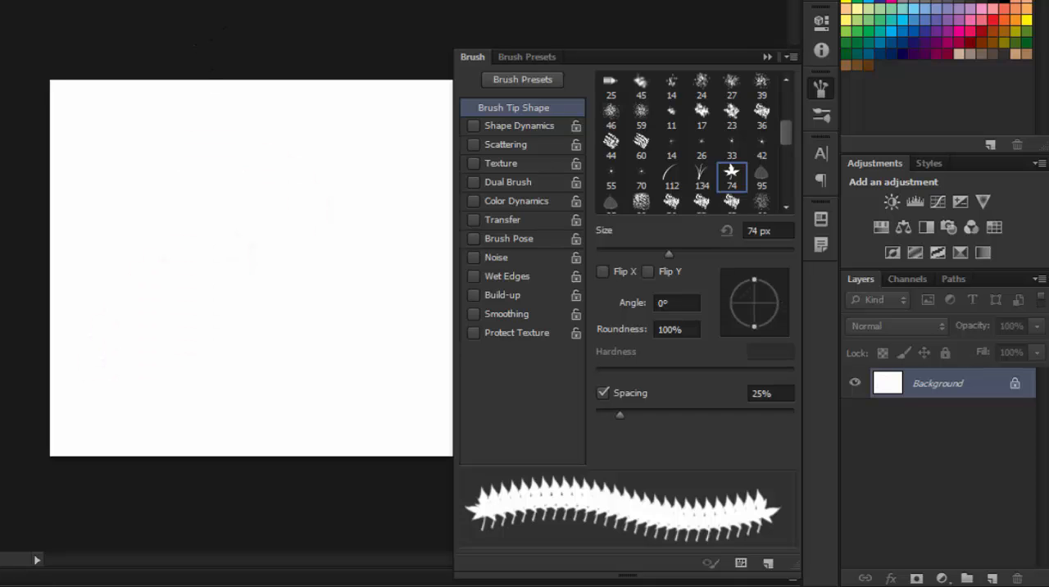
{"action": "mouse_move", "coordinate": [115, 321]}
{"action": "left_mouse_down"}
{"action": "mouse_move", "coordinate": [148, 256]}
{"action": "mouse_move", "coordinate": [218, 193]}
{"action": "mouse_move", "coordinate": [319, 198]}
{"action": "mouse_move", "coordinate": [317, 289]}
{"action": "mouse_move", "coordinate": [242, 327]}
{"action": "mouse_move", "coordinate": [212, 361]}
{"action": "mouse_move", "coordinate": [273, 385]}
{"action": "mouse_move", "coordinate": [366, 351]}
{"action": "left_mouse_up"}
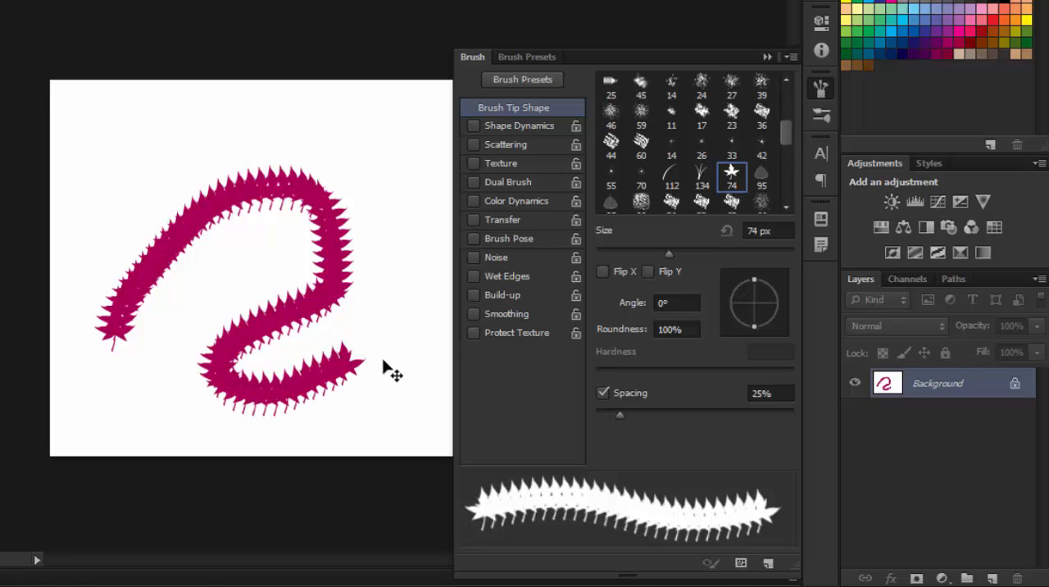
{"action": "key", "text": "ctrl+z"}
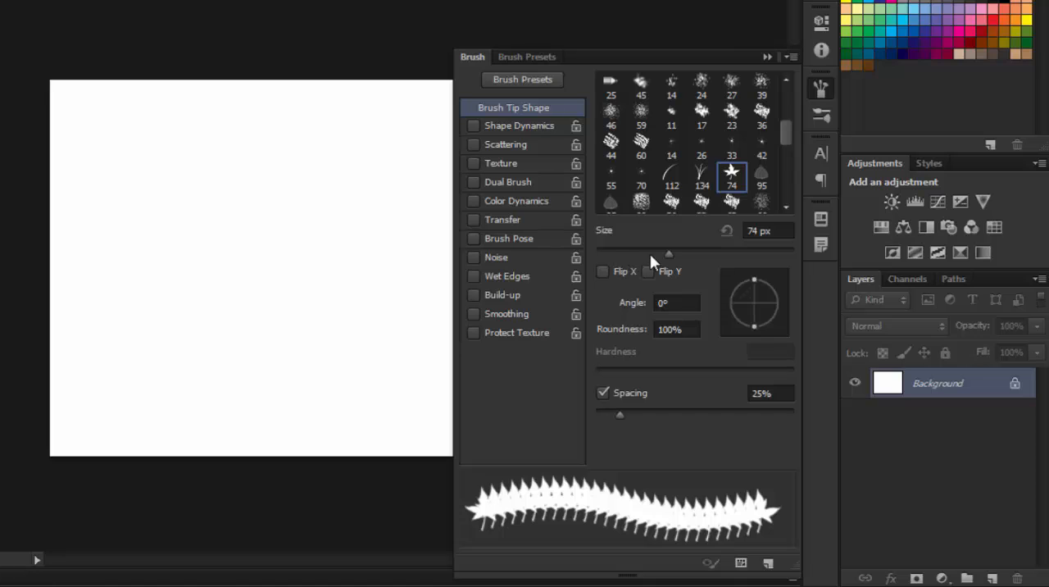
Try flipping the leaf brush tip in X and Y, leaving only Flip X enabled.
{"action": "left_click", "coordinate": [603, 271]}
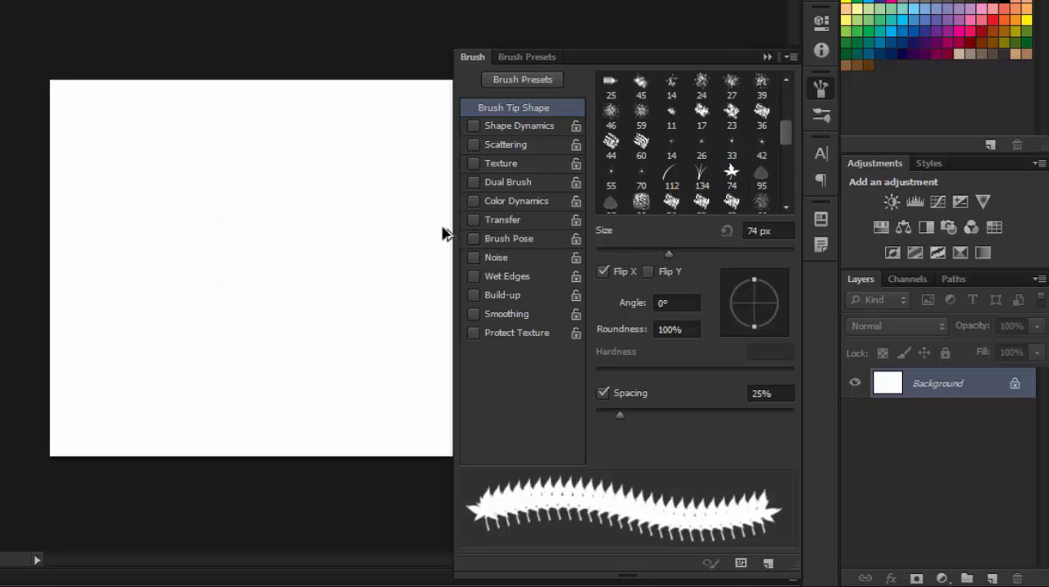
{"action": "left_click", "coordinate": [603, 270]}
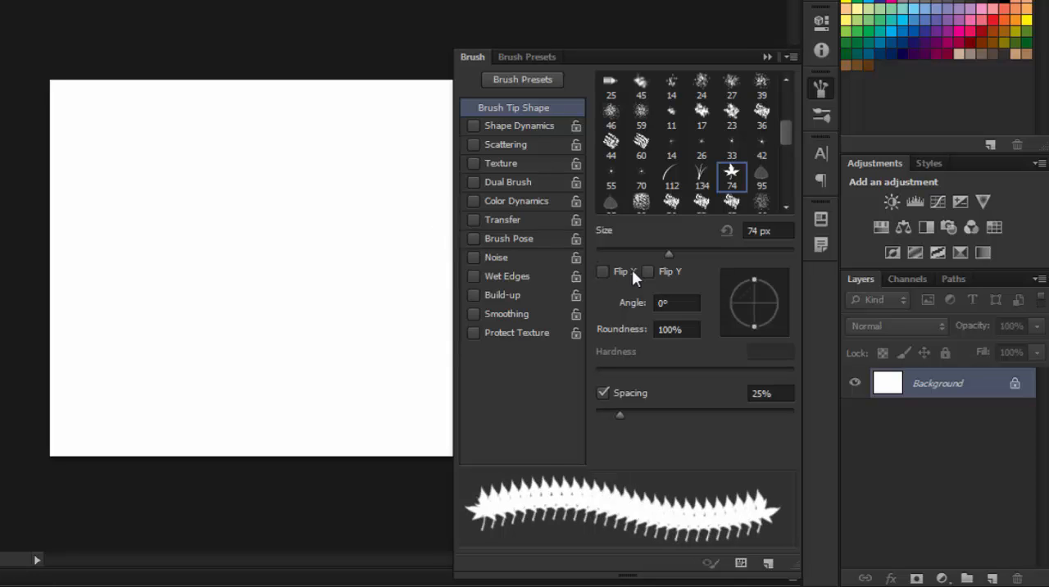
{"action": "left_click", "coordinate": [648, 270]}
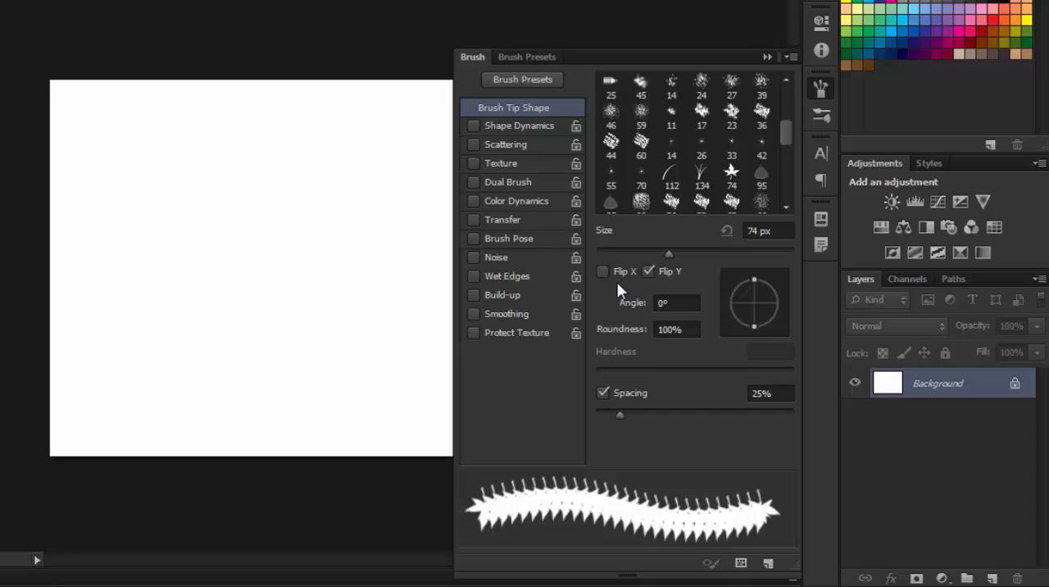
{"action": "left_click", "coordinate": [606, 271]}
{"action": "left_click", "coordinate": [648, 271]}
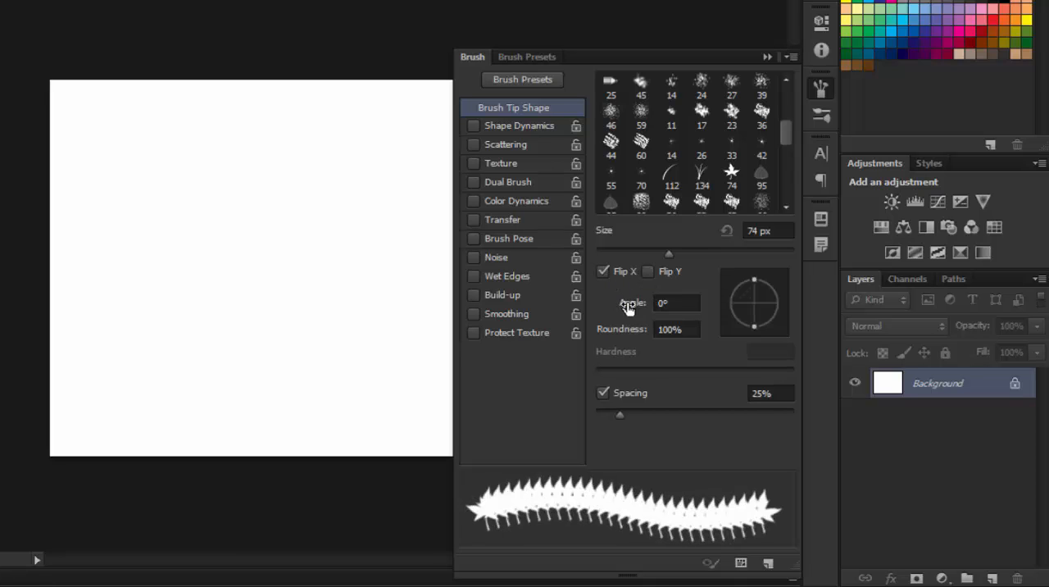
Set the brush tip's angle to -40° and stamp a single leaf near the canvas's center.
{"action": "left_click_drag", "start_coordinate": [629, 309], "coordinate": [643, 318]}
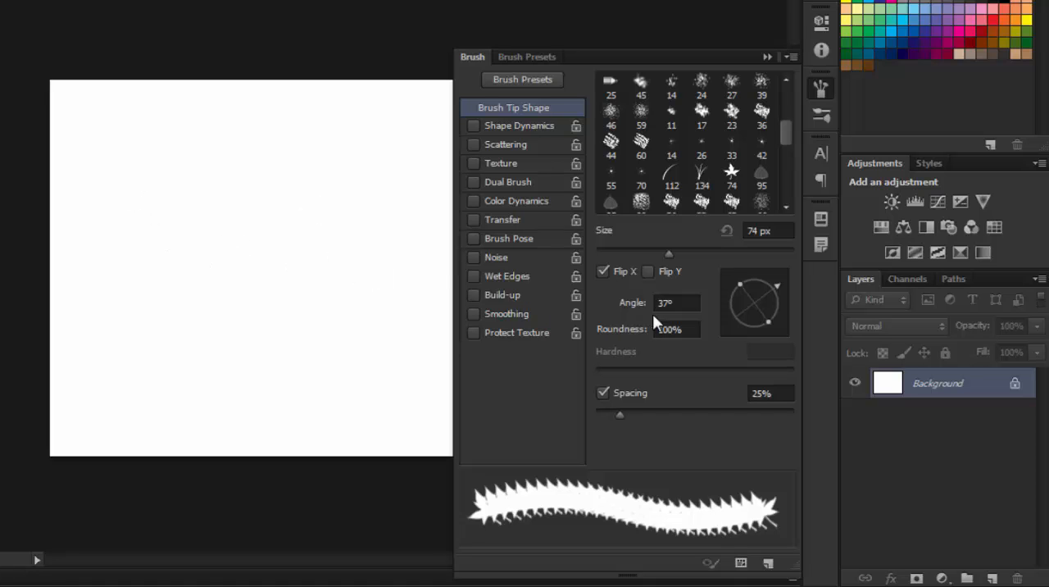
{"action": "mouse_move", "coordinate": [632, 307]}
{"action": "left_mouse_down"}
{"action": "mouse_move", "coordinate": [576, 316]}
{"action": "mouse_move", "coordinate": [607, 313]}
{"action": "left_mouse_up"}
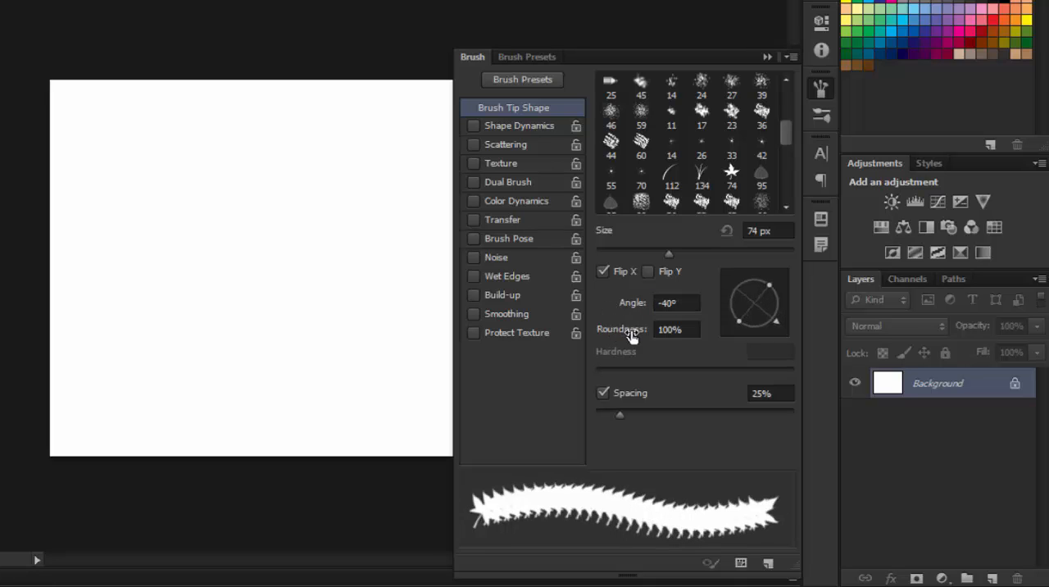
{"action": "left_click", "coordinate": [230, 218]}
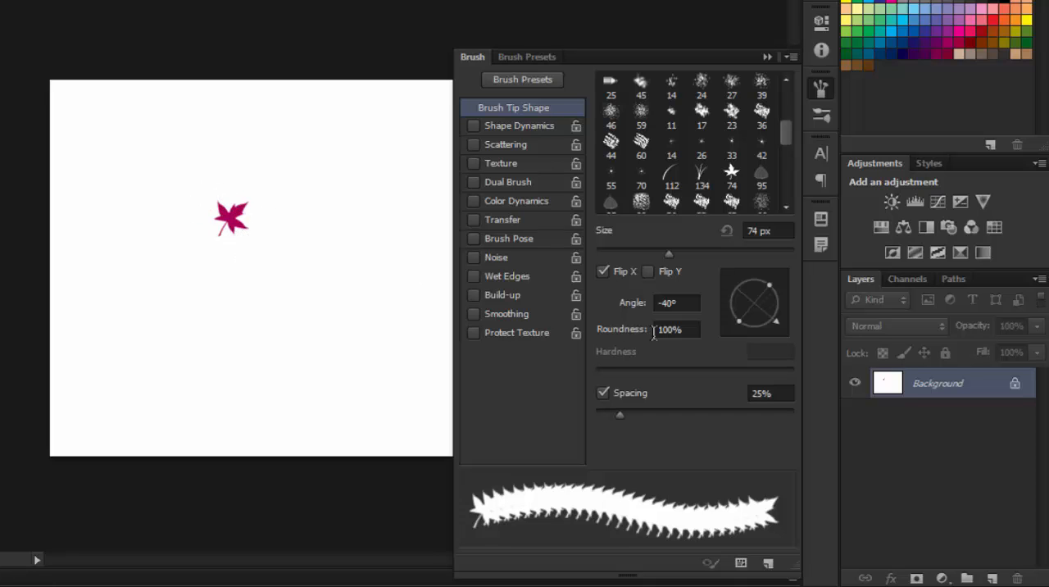
Set the brush tip's roundness to 50%, paint test leaves and curved strokes on the canvas, and undo them.
{"action": "left_click_drag", "start_coordinate": [631, 336], "coordinate": [578, 336]}
{"action": "left_click", "coordinate": [259, 194]}
{"action": "mouse_move", "coordinate": [319, 236]}
{"action": "left_mouse_down"}
{"action": "mouse_move", "coordinate": [281, 270]}
{"action": "mouse_move", "coordinate": [173, 284]}
{"action": "left_mouse_up"}
{"action": "mouse_move", "coordinate": [132, 252]}
{"action": "left_mouse_down"}
{"action": "mouse_move", "coordinate": [155, 129]}
{"action": "mouse_move", "coordinate": [301, 141]}
{"action": "mouse_move", "coordinate": [340, 198]}
{"action": "mouse_move", "coordinate": [362, 300]}
{"action": "mouse_move", "coordinate": [146, 375]}
{"action": "mouse_move", "coordinate": [105, 351]}
{"action": "mouse_move", "coordinate": [80, 295]}
{"action": "mouse_move", "coordinate": [120, 301]}
{"action": "mouse_move", "coordinate": [245, 388]}
{"action": "mouse_move", "coordinate": [370, 404]}
{"action": "mouse_move", "coordinate": [381, 376]}
{"action": "mouse_move", "coordinate": [325, 367]}
{"action": "mouse_move", "coordinate": [408, 302]}
{"action": "mouse_move", "coordinate": [373, 221]}
{"action": "mouse_move", "coordinate": [402, 143]}
{"action": "left_mouse_up"}
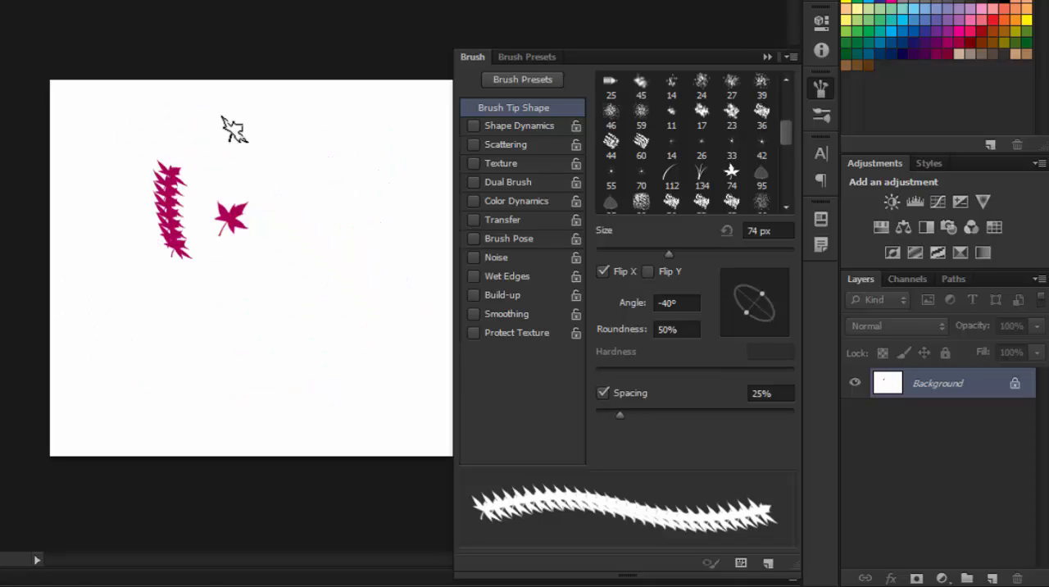
{"action": "mouse_move", "coordinate": [232, 129]}
{"action": "left_mouse_down"}
{"action": "mouse_move", "coordinate": [328, 172]}
{"action": "mouse_move", "coordinate": [248, 301]}
{"action": "mouse_move", "coordinate": [172, 335]}
{"action": "mouse_move", "coordinate": [349, 283]}
{"action": "left_mouse_up"}
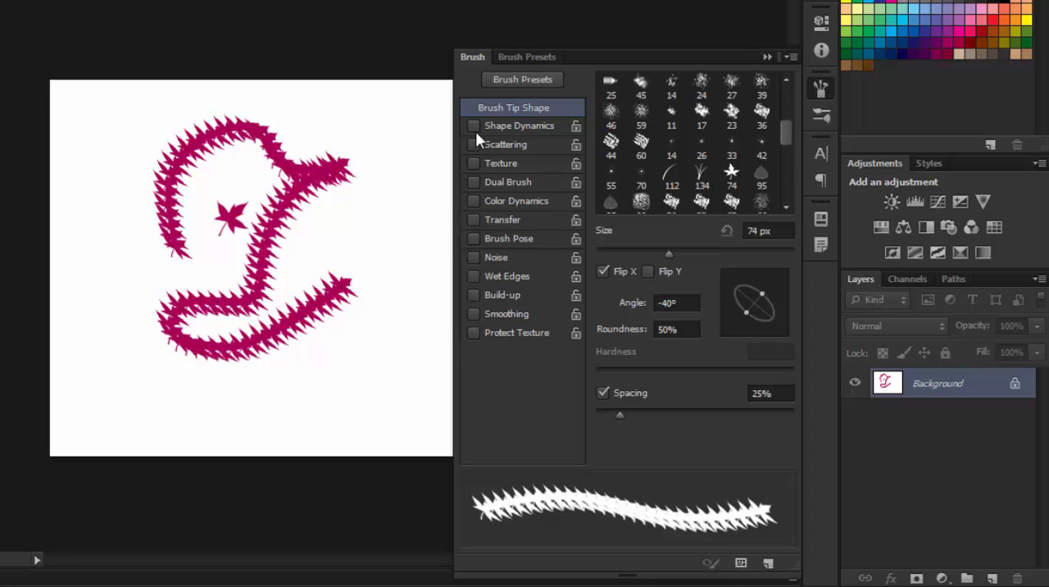
{"action": "key", "text": "ctrl+z"}
Enable Shape Dynamics for the brush and set its minimum diameter to 28%.
{"action": "left_click", "coordinate": [532, 124]}
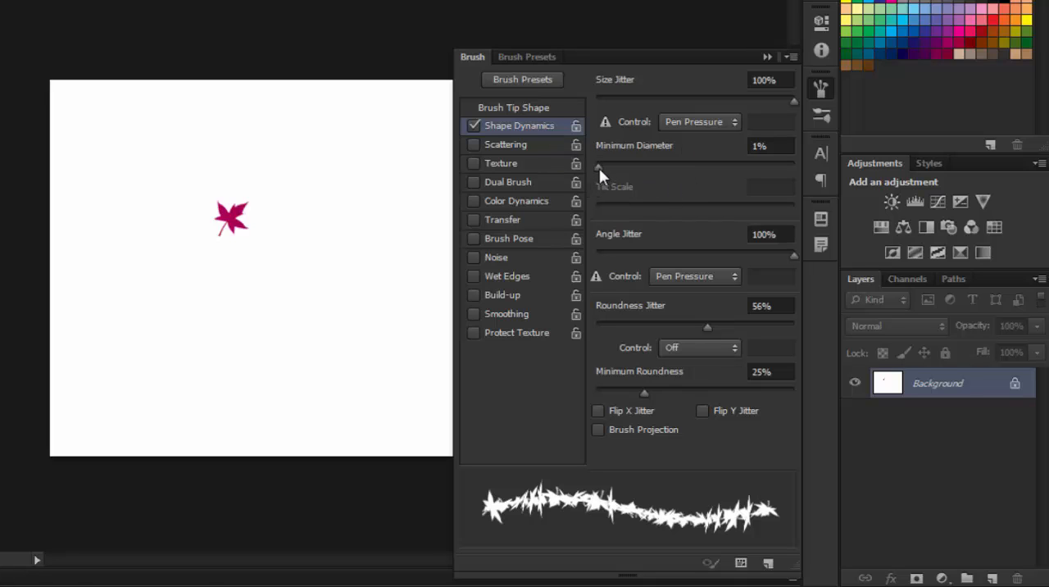
{"action": "mouse_move", "coordinate": [603, 168]}
{"action": "left_mouse_down"}
{"action": "mouse_move", "coordinate": [681, 167]}
{"action": "mouse_move", "coordinate": [627, 173]}
{"action": "mouse_move", "coordinate": [651, 165]}
{"action": "left_mouse_up"}
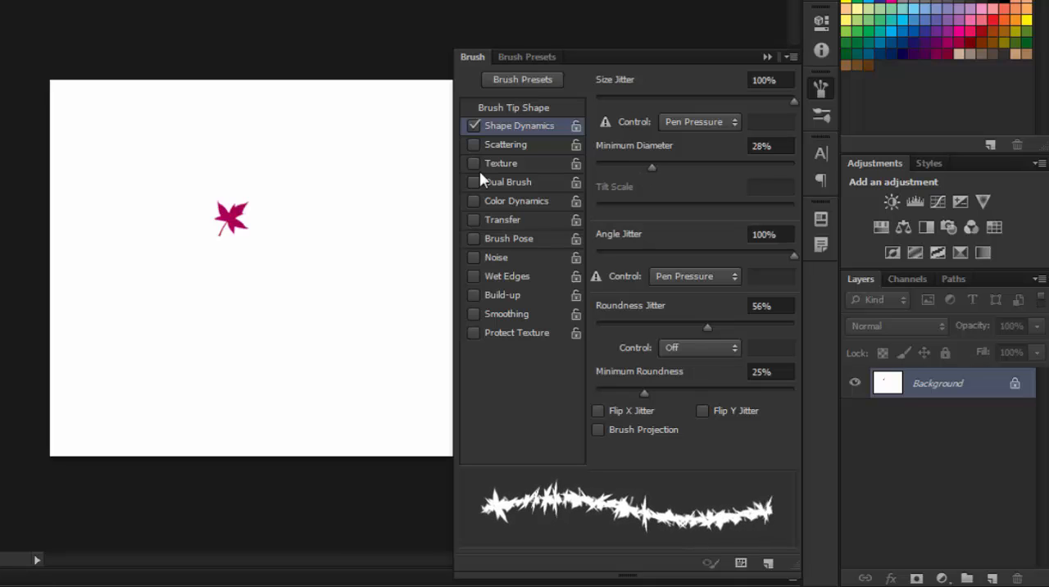
Paint a winding test stroke with the leaf brush, set the angle jitter to 41%, and paint another winding stroke.
{"action": "mouse_move", "coordinate": [126, 174]}
{"action": "left_mouse_down"}
{"action": "mouse_move", "coordinate": [164, 154]}
{"action": "mouse_move", "coordinate": [220, 141]}
{"action": "mouse_move", "coordinate": [301, 160]}
{"action": "mouse_move", "coordinate": [359, 196]}
{"action": "mouse_move", "coordinate": [376, 239]}
{"action": "mouse_move", "coordinate": [351, 280]}
{"action": "mouse_move", "coordinate": [181, 297]}
{"action": "mouse_move", "coordinate": [130, 355]}
{"action": "mouse_move", "coordinate": [128, 392]}
{"action": "mouse_move", "coordinate": [201, 415]}
{"action": "mouse_move", "coordinate": [272, 328]}
{"action": "mouse_move", "coordinate": [303, 362]}
{"action": "mouse_move", "coordinate": [365, 363]}
{"action": "mouse_move", "coordinate": [416, 287]}
{"action": "left_mouse_up"}
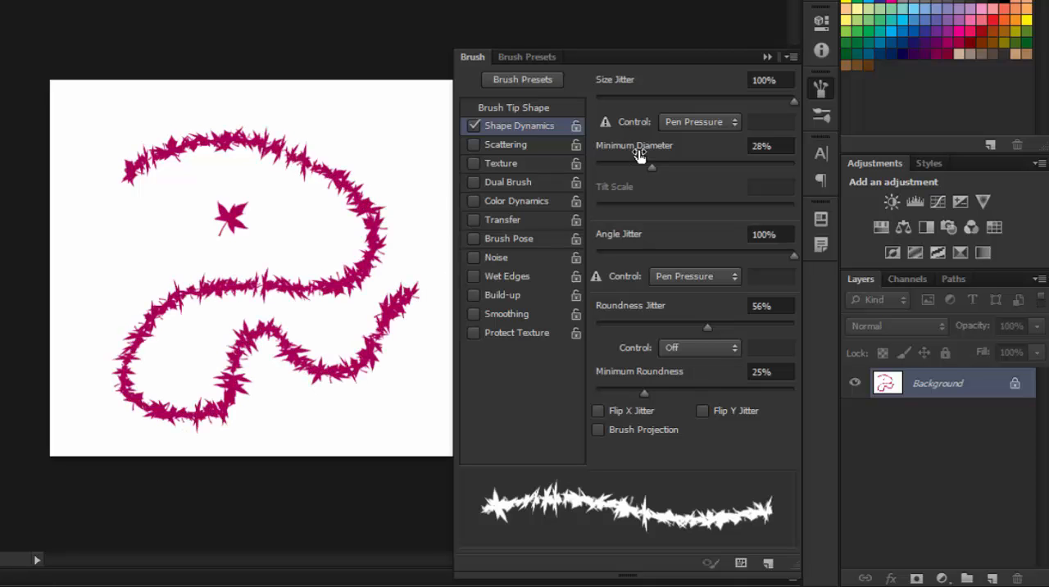
{"action": "left_click_drag", "start_coordinate": [795, 252], "coordinate": [677, 260]}
{"action": "mouse_move", "coordinate": [96, 85]}
{"action": "left_mouse_down"}
{"action": "mouse_move", "coordinate": [100, 152]}
{"action": "mouse_move", "coordinate": [74, 217]}
{"action": "mouse_move", "coordinate": [166, 215]}
{"action": "mouse_move", "coordinate": [312, 99]}
{"action": "mouse_move", "coordinate": [365, 131]}
{"action": "mouse_move", "coordinate": [286, 235]}
{"action": "mouse_move", "coordinate": [189, 244]}
{"action": "mouse_move", "coordinate": [127, 282]}
{"action": "left_mouse_up"}
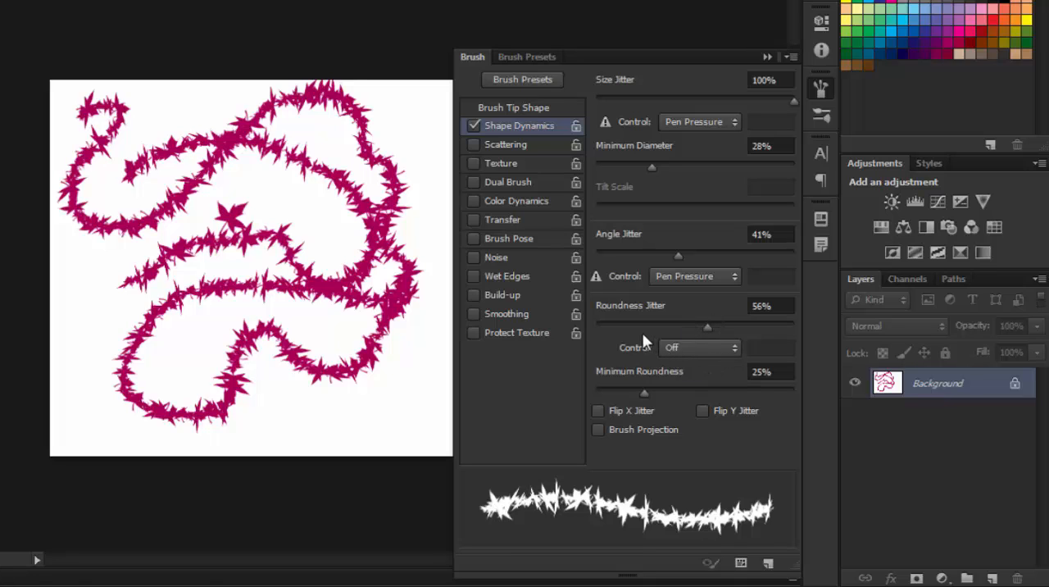
Set the roundness jitter to 100%, clear the test strokes, paint an S-shaped leaf stroke, and set the minimum roundness to 11%.
{"action": "left_click_drag", "start_coordinate": [707, 326], "coordinate": [797, 327]}
{"action": "mouse_move", "coordinate": [417, 406]}
{"action": "left_mouse_down"}
{"action": "mouse_move", "coordinate": [346, 422]}
{"action": "mouse_move", "coordinate": [295, 405]}
{"action": "mouse_move", "coordinate": [247, 446]}
{"action": "mouse_move", "coordinate": [145, 433]}
{"action": "mouse_move", "coordinate": [104, 391]}
{"action": "mouse_move", "coordinate": [100, 343]}
{"action": "mouse_move", "coordinate": [69, 268]}
{"action": "mouse_move", "coordinate": [76, 250]}
{"action": "mouse_move", "coordinate": [162, 235]}
{"action": "mouse_move", "coordinate": [240, 169]}
{"action": "mouse_move", "coordinate": [375, 179]}
{"action": "mouse_move", "coordinate": [414, 209]}
{"action": "left_mouse_up"}
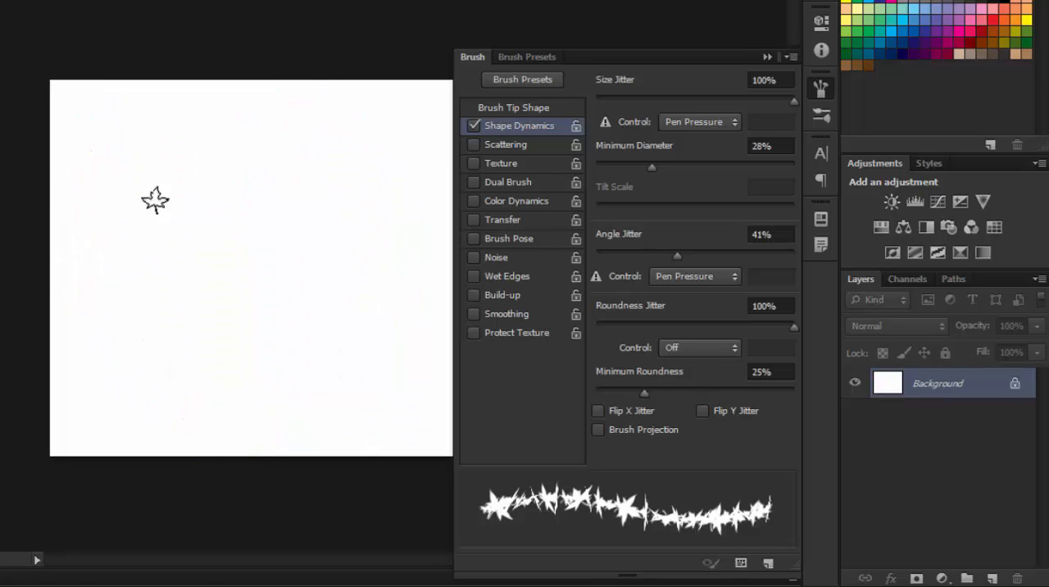
{"action": "left_click", "coordinate": [96, 161]}
{"action": "mouse_move", "coordinate": [123, 139]}
{"action": "left_mouse_down"}
{"action": "mouse_move", "coordinate": [189, 123]}
{"action": "mouse_move", "coordinate": [269, 160]}
{"action": "mouse_move", "coordinate": [259, 223]}
{"action": "mouse_move", "coordinate": [133, 287]}
{"action": "mouse_move", "coordinate": [128, 344]}
{"action": "mouse_move", "coordinate": [179, 355]}
{"action": "mouse_move", "coordinate": [244, 300]}
{"action": "mouse_move", "coordinate": [325, 294]}
{"action": "left_mouse_up"}
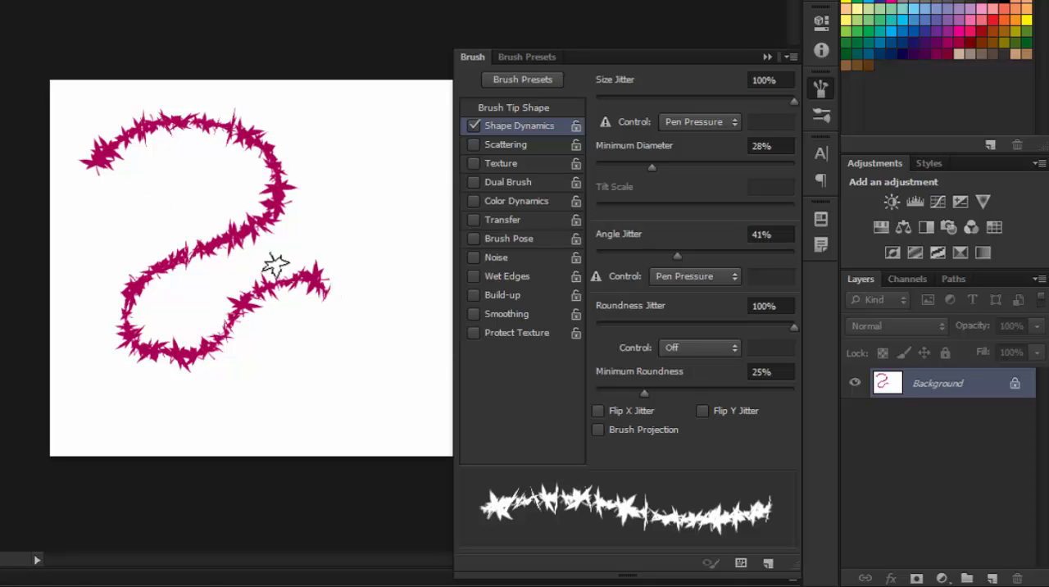
{"action": "mouse_move", "coordinate": [646, 393]}
{"action": "left_mouse_down"}
{"action": "mouse_move", "coordinate": [608, 399]}
{"action": "mouse_move", "coordinate": [616, 396]}
{"action": "left_mouse_up"}
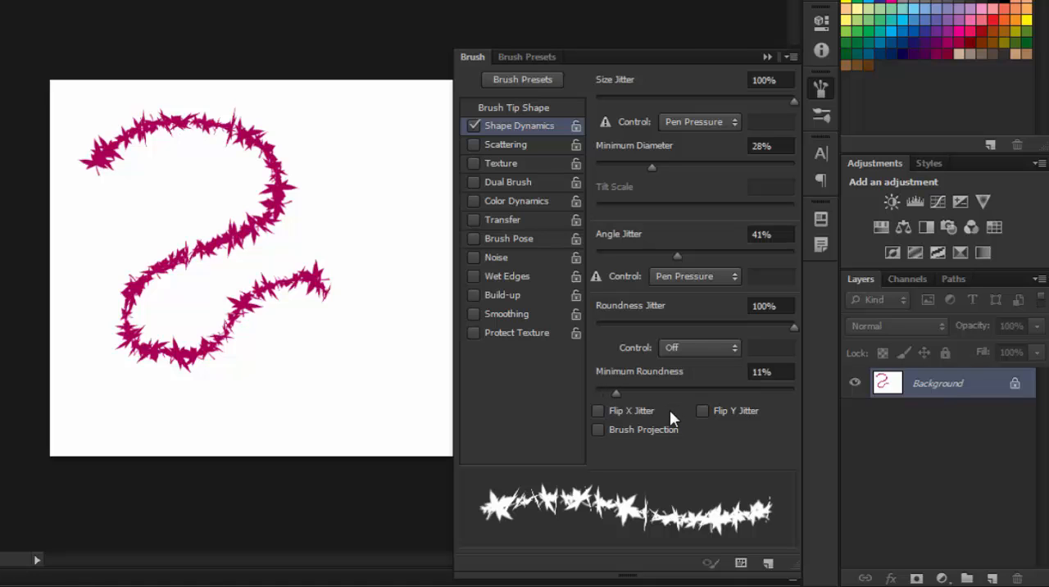
Enable Scattering for the brush with count 1, count jitter 100% and scatter 724% on both axes.
{"action": "left_click", "coordinate": [474, 144]}
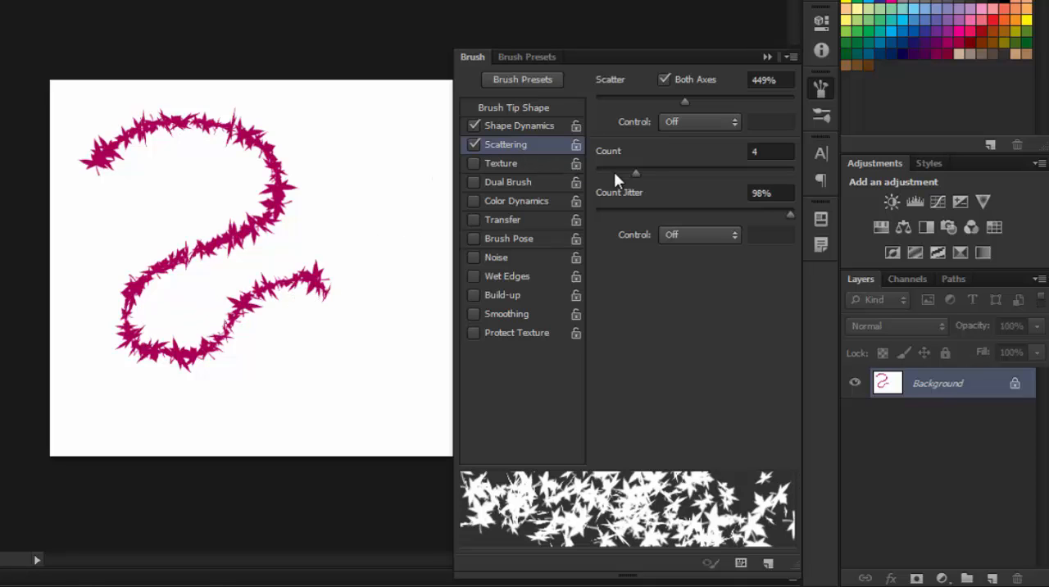
{"action": "left_click_drag", "start_coordinate": [634, 171], "coordinate": [576, 186]}
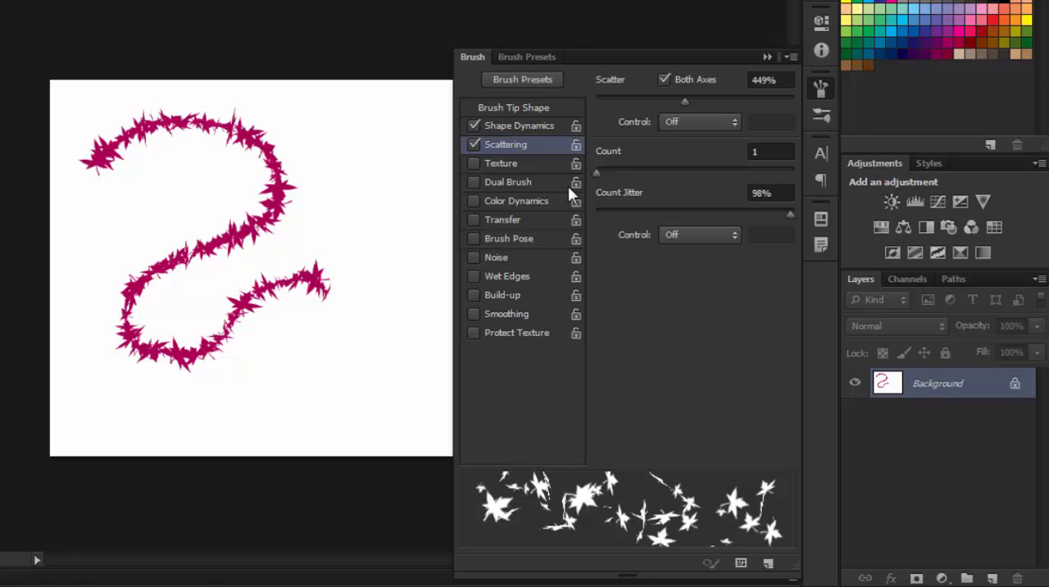
{"action": "mouse_move", "coordinate": [790, 213]}
{"action": "left_mouse_down"}
{"action": "mouse_move", "coordinate": [609, 234]}
{"action": "mouse_move", "coordinate": [794, 215]}
{"action": "left_mouse_up"}
{"action": "left_click_drag", "start_coordinate": [684, 101], "coordinate": [740, 112]}
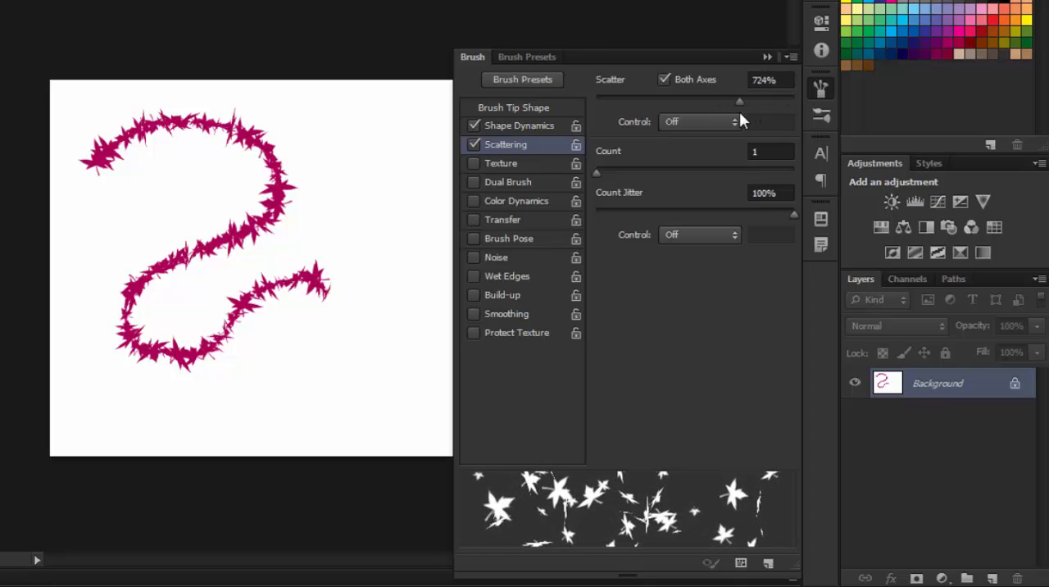
Leave Texture off and enable Color Dynamics with foreground/background jitter 38% and hue jitter 61%.
{"action": "left_click", "coordinate": [521, 162]}
{"action": "left_click", "coordinate": [472, 163]}
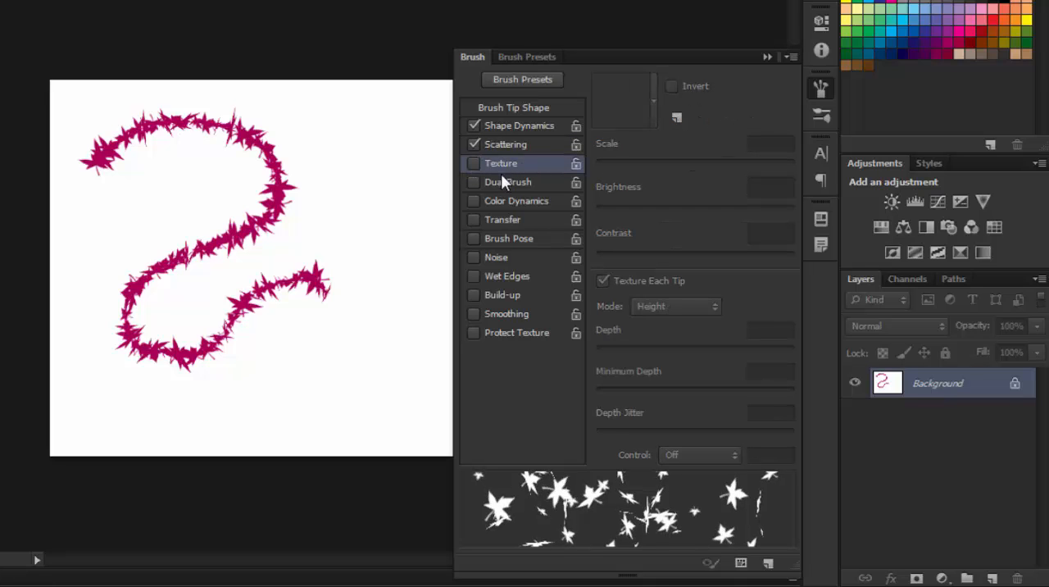
{"action": "left_click", "coordinate": [522, 200]}
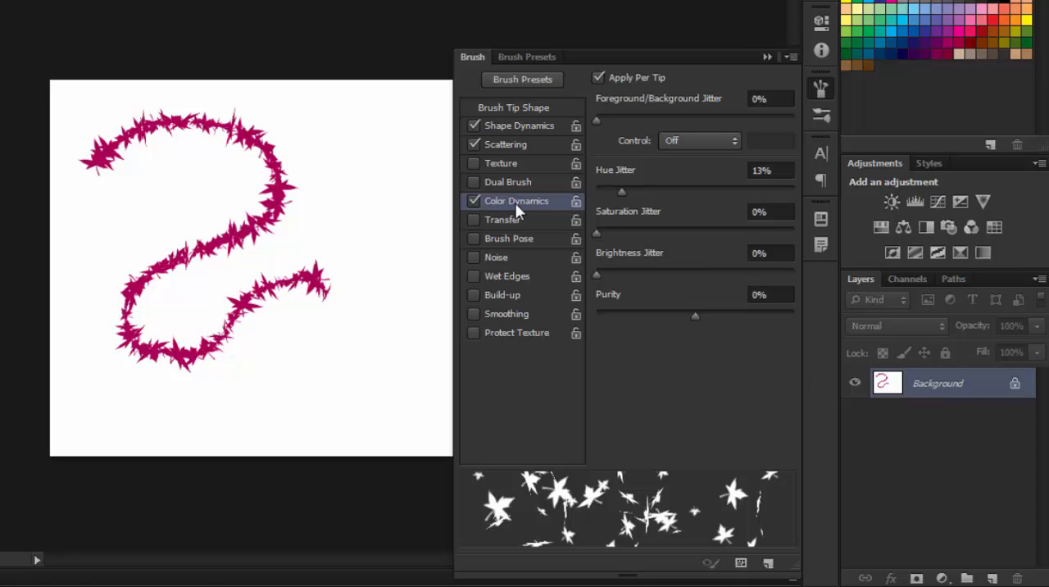
{"action": "left_click_drag", "start_coordinate": [596, 116], "coordinate": [672, 117]}
{"action": "left_click_drag", "start_coordinate": [621, 193], "coordinate": [717, 194]}
Paint scattered multicolored leaves across the whole canvas, hiding the brush settings to reach the covered area.
{"action": "mouse_move", "coordinate": [274, 111]}
{"action": "left_mouse_down"}
{"action": "mouse_move", "coordinate": [302, 107]}
{"action": "mouse_move", "coordinate": [354, 132]}
{"action": "mouse_move", "coordinate": [376, 160]}
{"action": "mouse_move", "coordinate": [391, 228]}
{"action": "mouse_move", "coordinate": [381, 272]}
{"action": "mouse_move", "coordinate": [357, 328]}
{"action": "mouse_move", "coordinate": [312, 373]}
{"action": "mouse_move", "coordinate": [254, 402]}
{"action": "mouse_move", "coordinate": [159, 405]}
{"action": "mouse_move", "coordinate": [90, 287]}
{"action": "mouse_move", "coordinate": [117, 225]}
{"action": "mouse_move", "coordinate": [113, 138]}
{"action": "mouse_move", "coordinate": [188, 100]}
{"action": "mouse_move", "coordinate": [336, 127]}
{"action": "mouse_move", "coordinate": [383, 156]}
{"action": "left_mouse_up"}
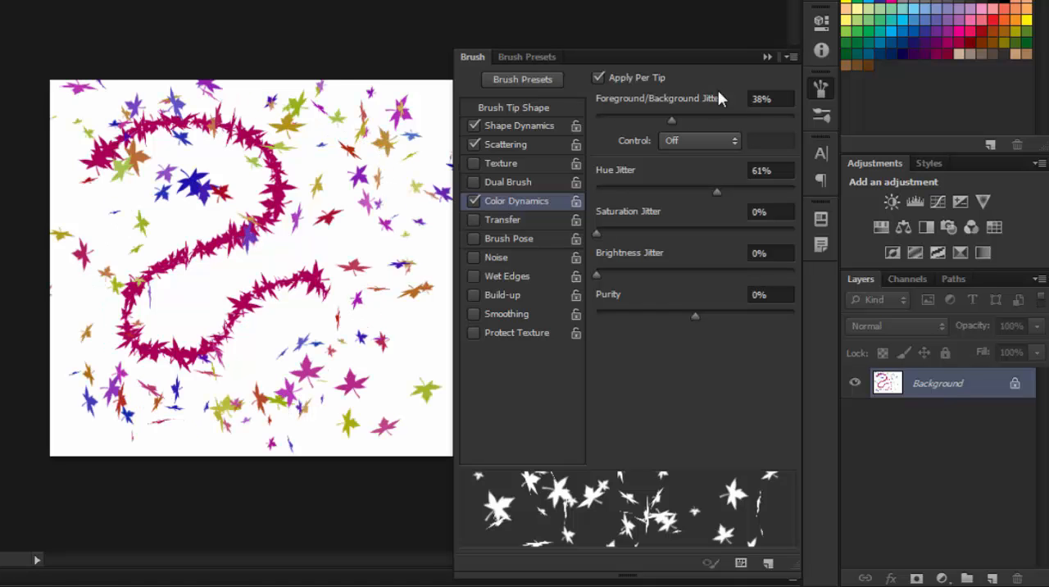
{"action": "left_click", "coordinate": [820, 88]}
{"action": "mouse_move", "coordinate": [482, 316]}
{"action": "left_mouse_down"}
{"action": "mouse_move", "coordinate": [467, 151]}
{"action": "mouse_move", "coordinate": [455, 139]}
{"action": "left_mouse_up"}
{"action": "mouse_move", "coordinate": [484, 185]}
{"action": "left_mouse_down"}
{"action": "mouse_move", "coordinate": [485, 352]}
{"action": "mouse_move", "coordinate": [406, 291]}
{"action": "mouse_move", "coordinate": [237, 254]}
{"action": "left_mouse_up"}
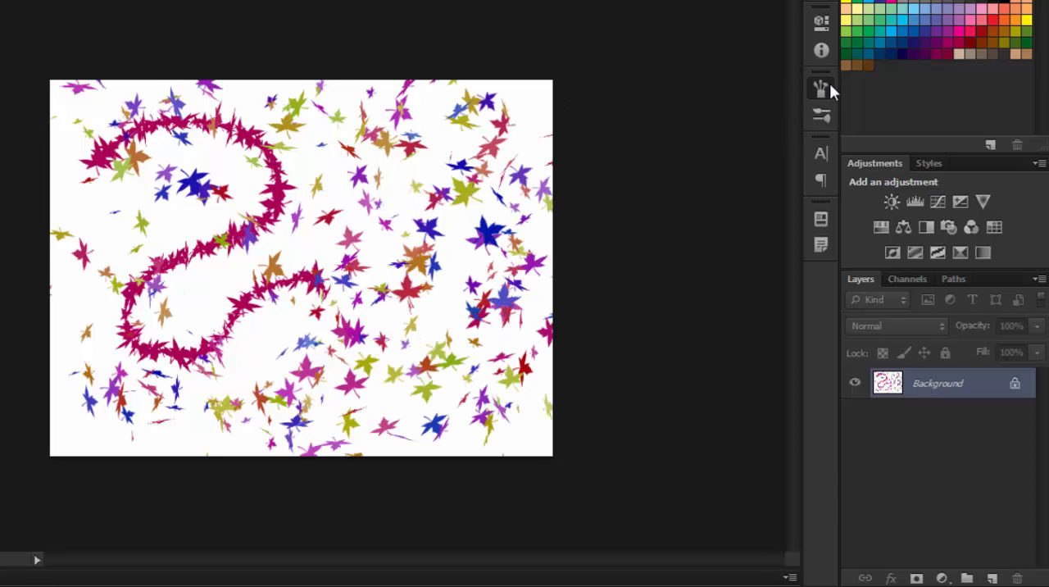
Enable Transfer, Brush Pose, Noise, Wet Edges, Build-up, Smoothing and Protect Texture for the leaf brush.
{"action": "left_click", "coordinate": [827, 87]}
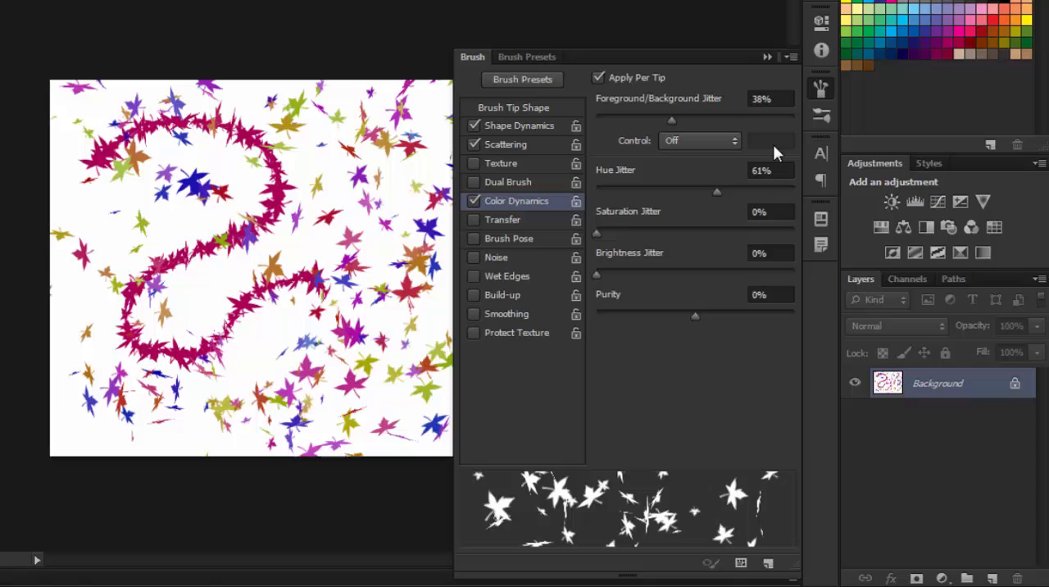
{"action": "left_click", "coordinate": [522, 222]}
{"action": "left_click", "coordinate": [528, 239]}
{"action": "left_click", "coordinate": [531, 259]}
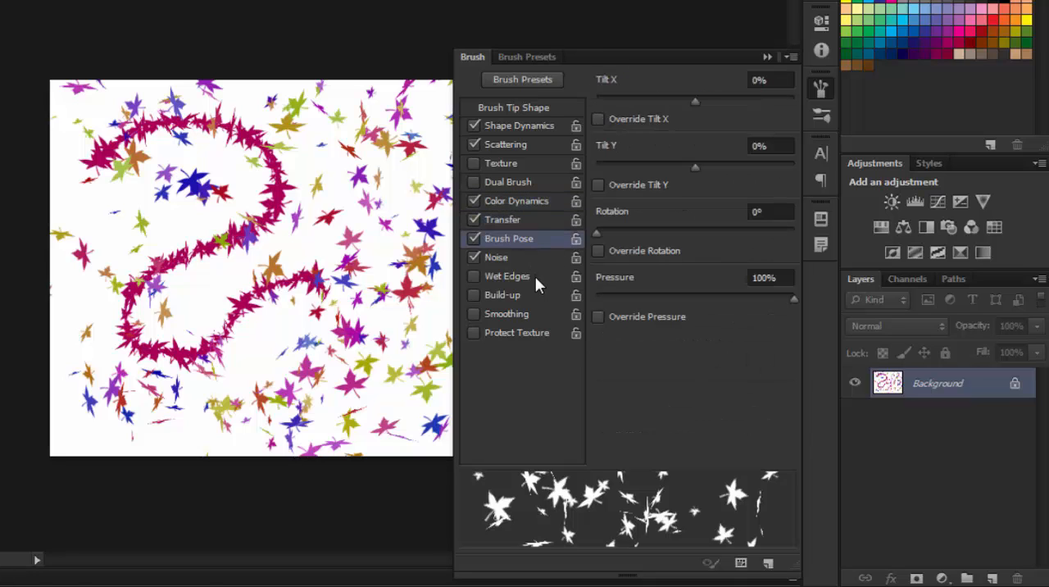
{"action": "left_click", "coordinate": [535, 276]}
{"action": "left_click", "coordinate": [529, 295]}
{"action": "left_click", "coordinate": [531, 315]}
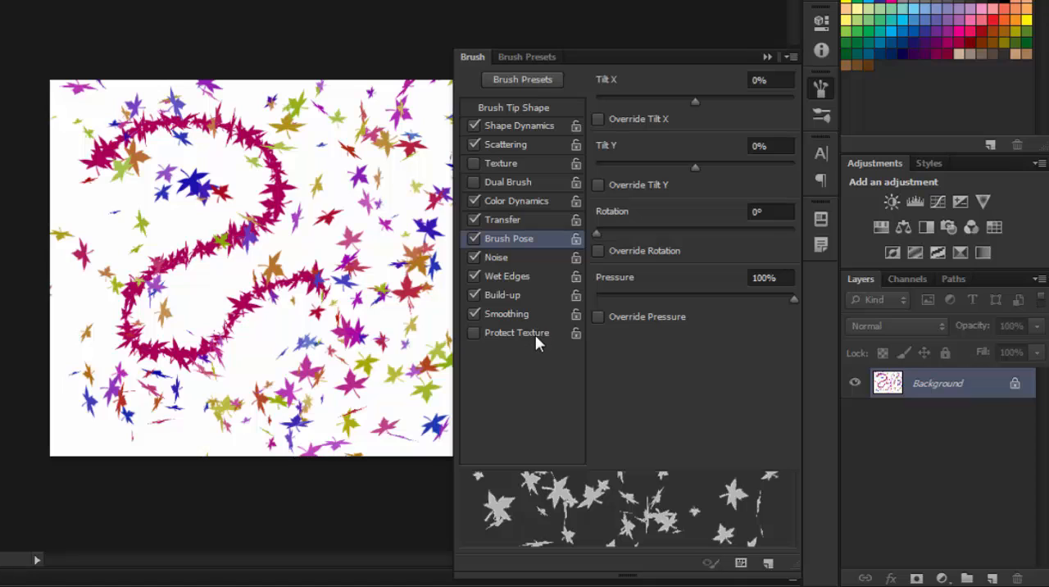
{"action": "left_click", "coordinate": [533, 334]}
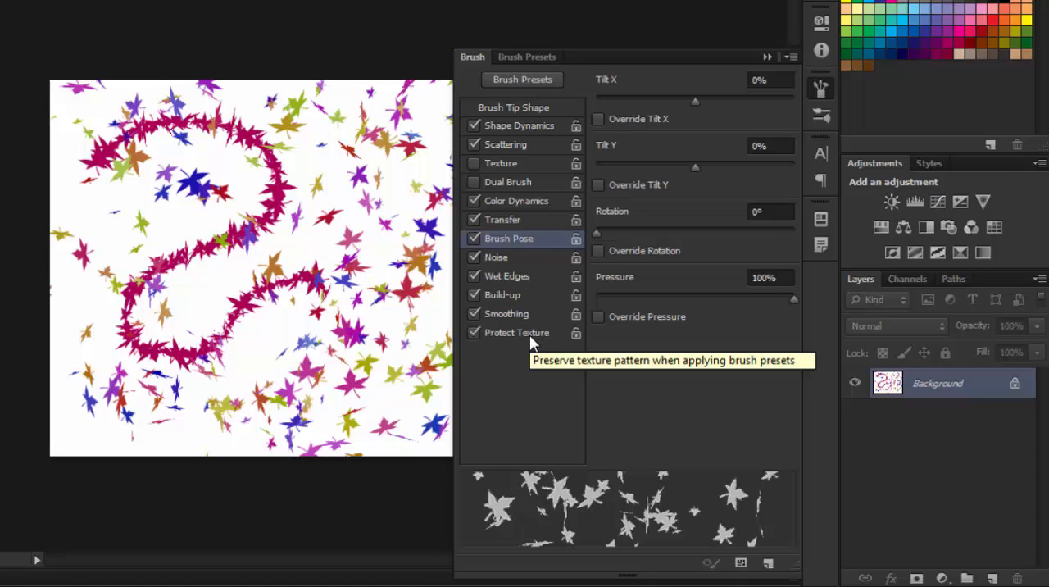